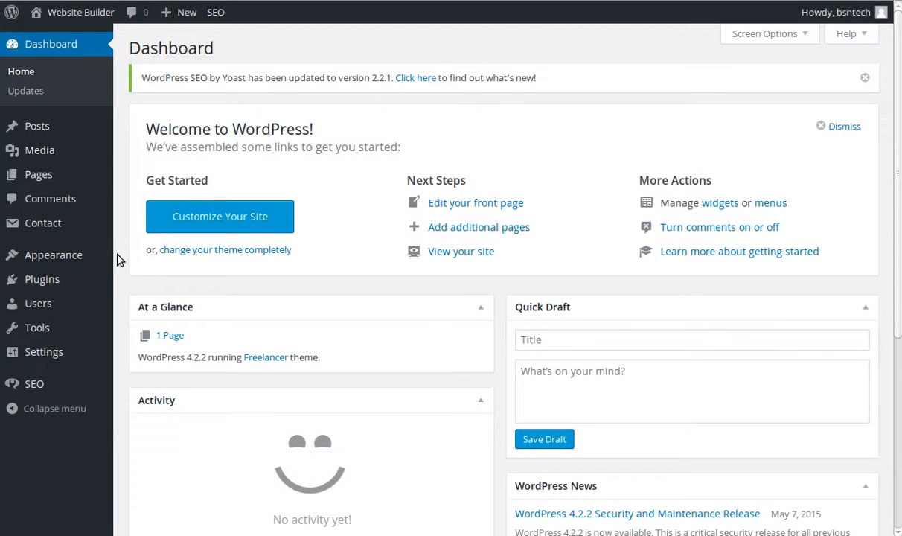
# - Search the plugin directory for "woocommerce", then install and activate WooCommerce - excelling eCommerce
pyautogui.moveTo(65, 285)
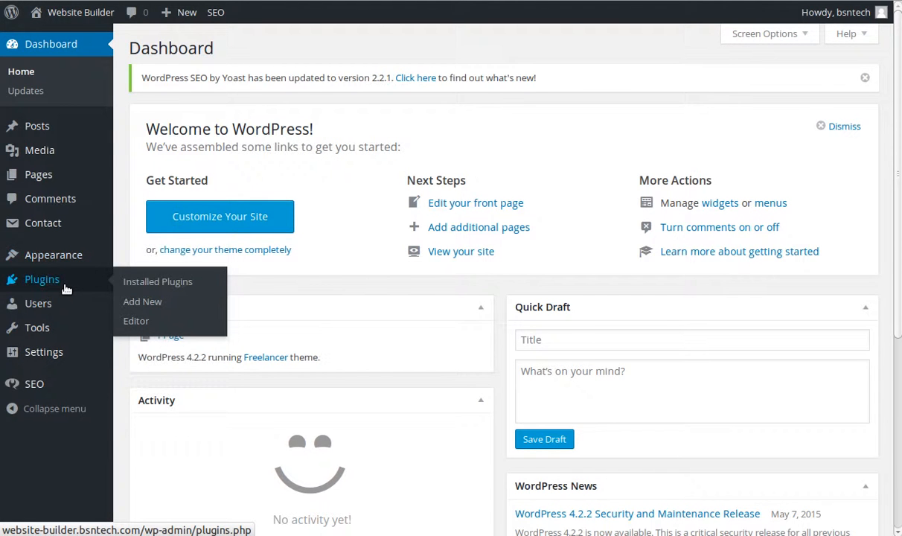
pyautogui.click(139, 303)
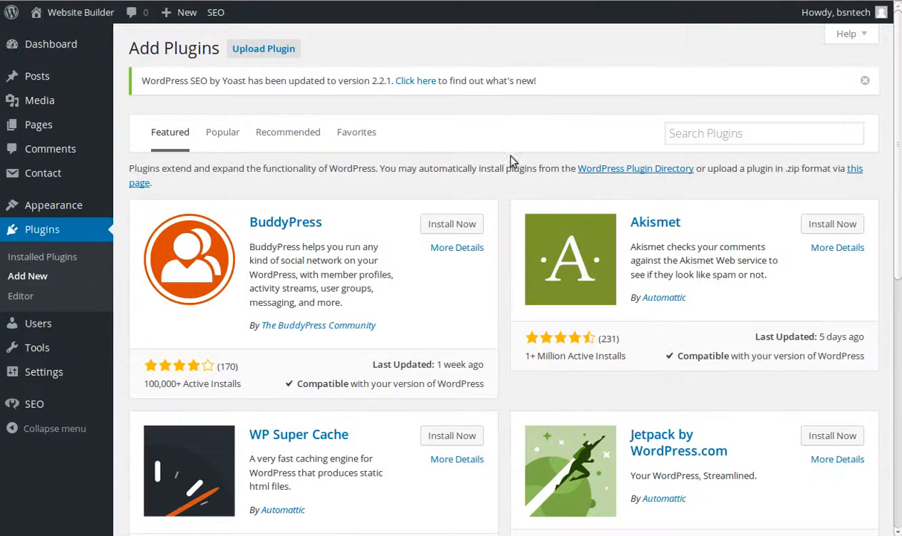
pyautogui.click(694, 133)
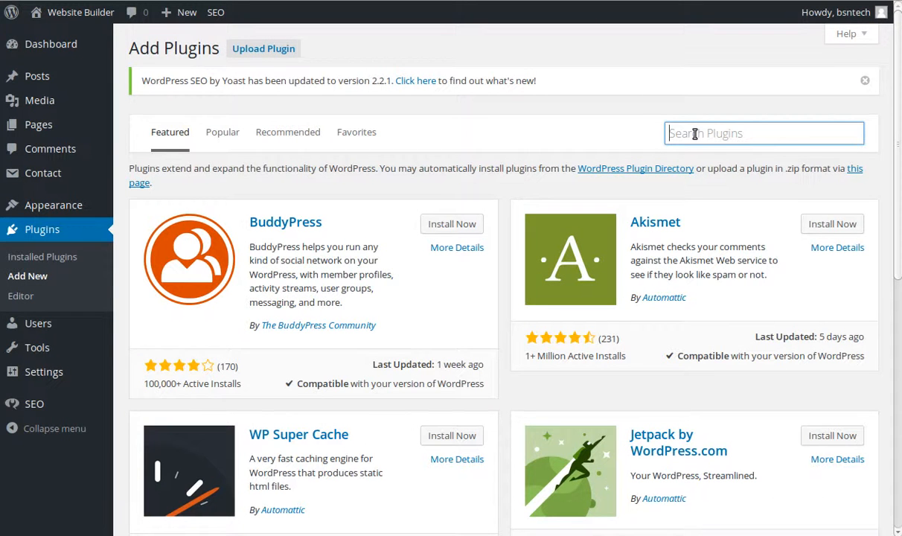
pyautogui.write('woocommerce')
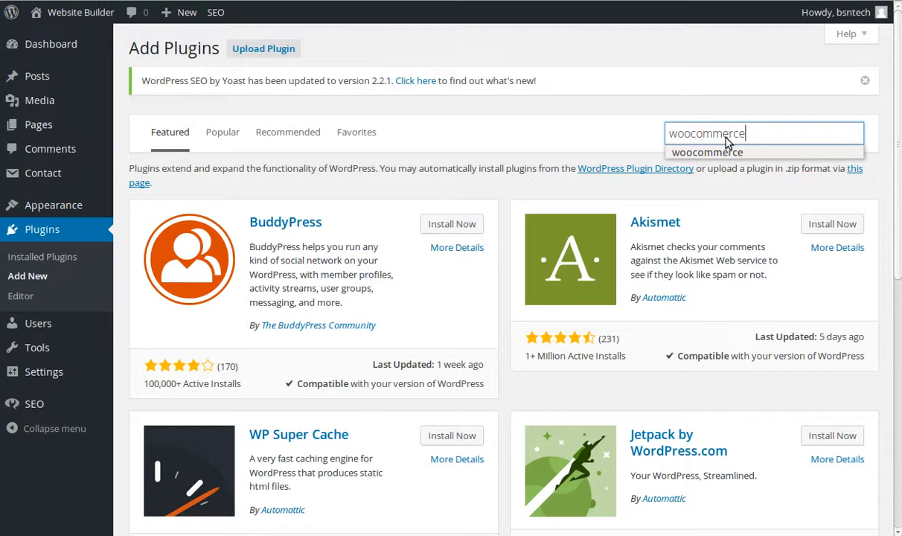
pyautogui.press('Return')
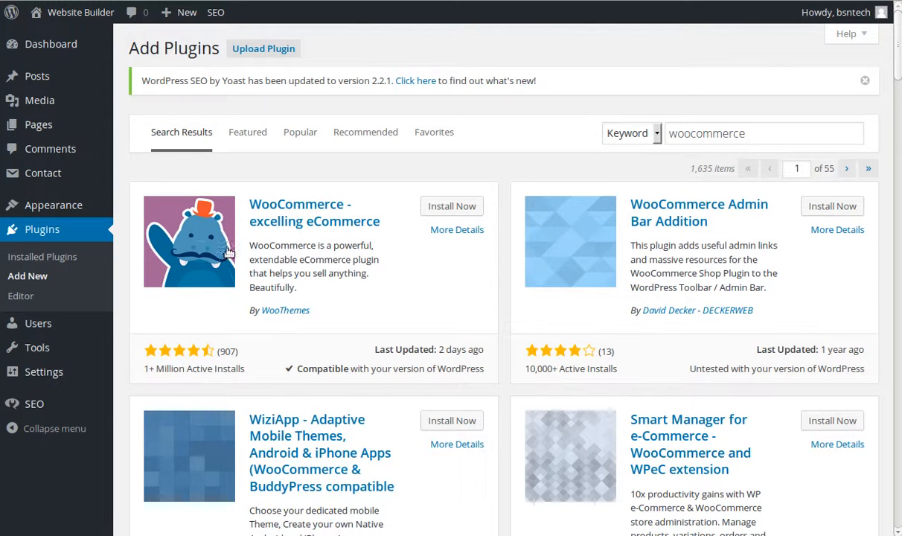
pyautogui.click(439, 209)
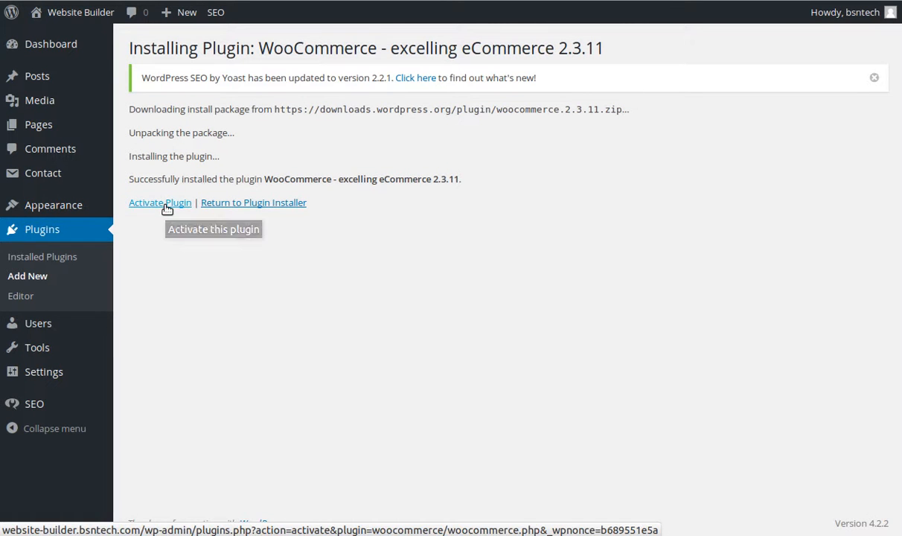
pyautogui.click(165, 204)
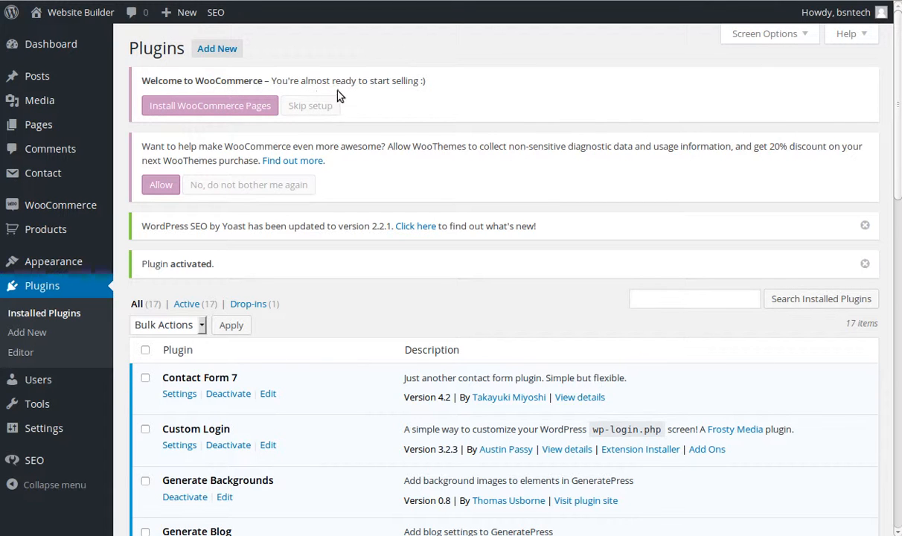
# - Install the default WooCommerce pages and review them in the site's list of all pages
pyautogui.click(259, 108)
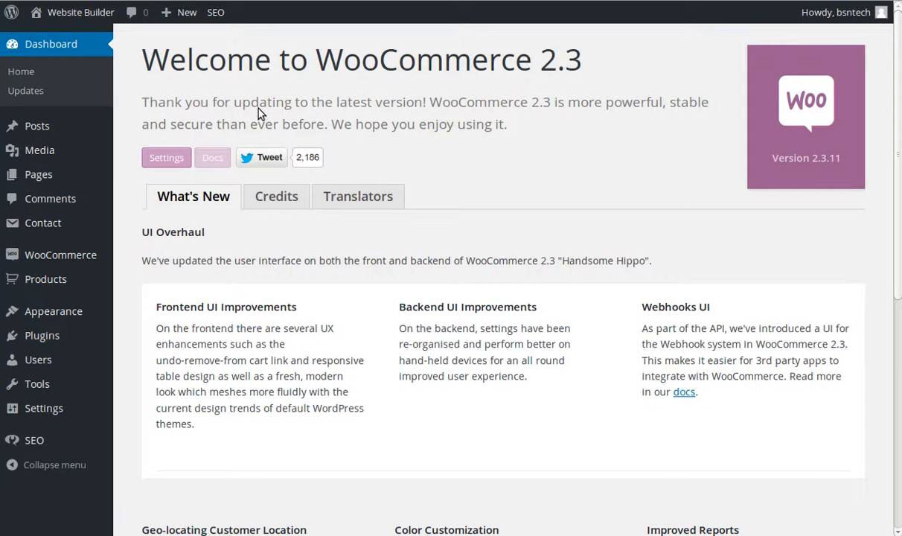
pyautogui.click(45, 178)
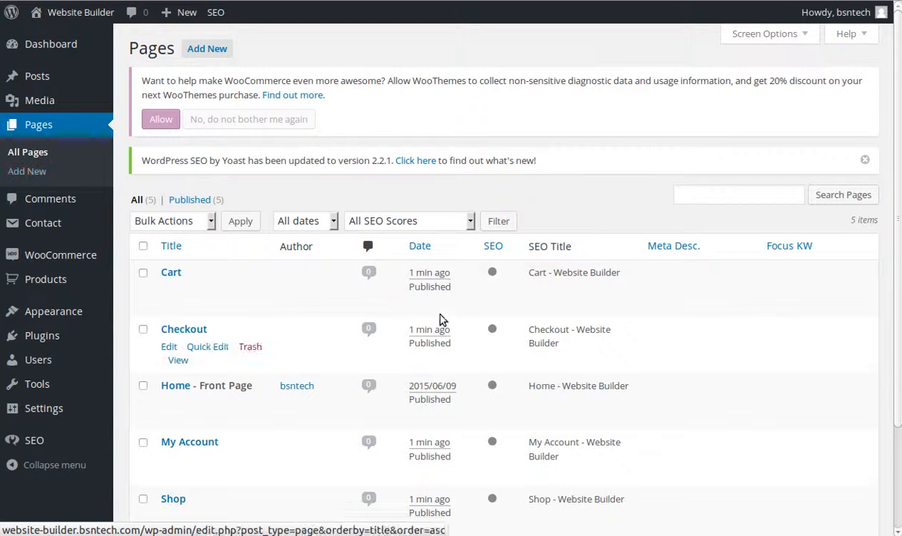
pyautogui.scroll(-1, 438, 322)
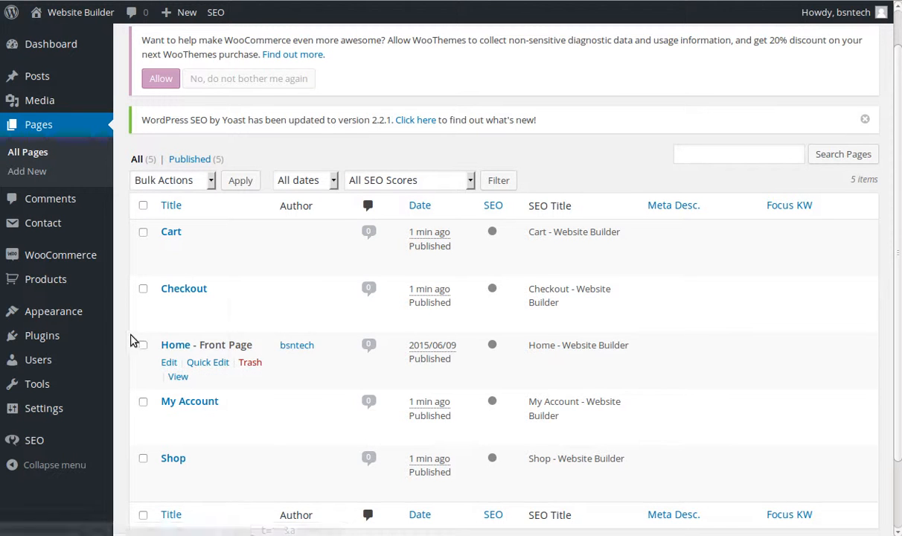
# - Open the site's menu editor, declining the WooCommerce diagnostic data request and dismissing the WordPress SEO update notice
pyautogui.moveTo(95, 321)
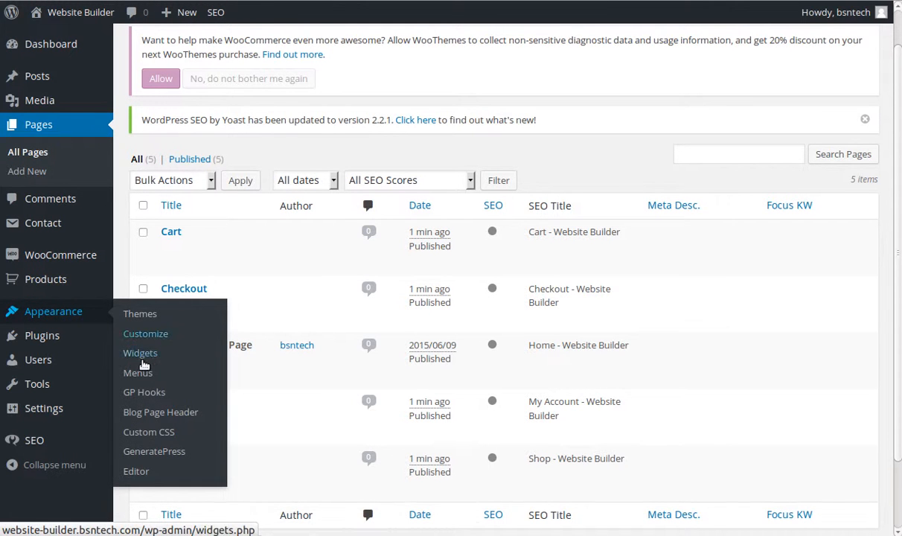
pyautogui.click(137, 371)
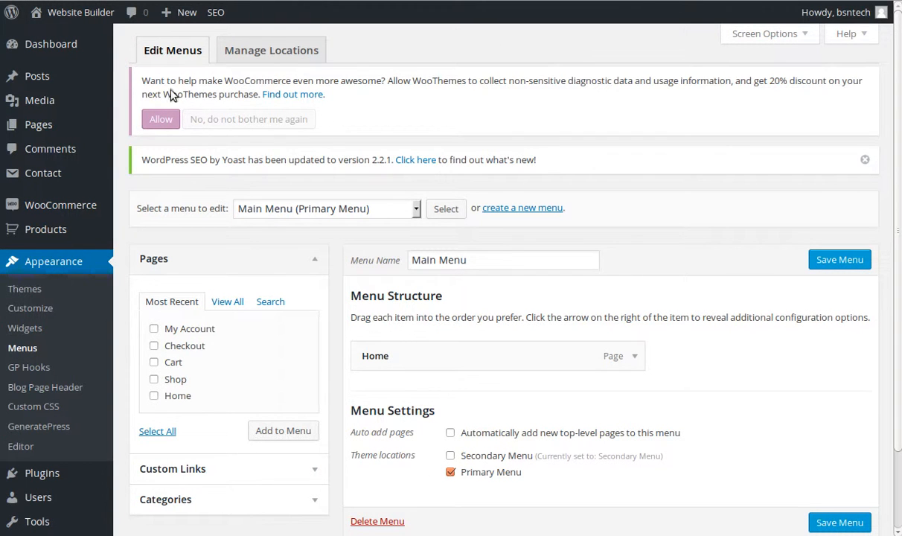
pyautogui.click(221, 120)
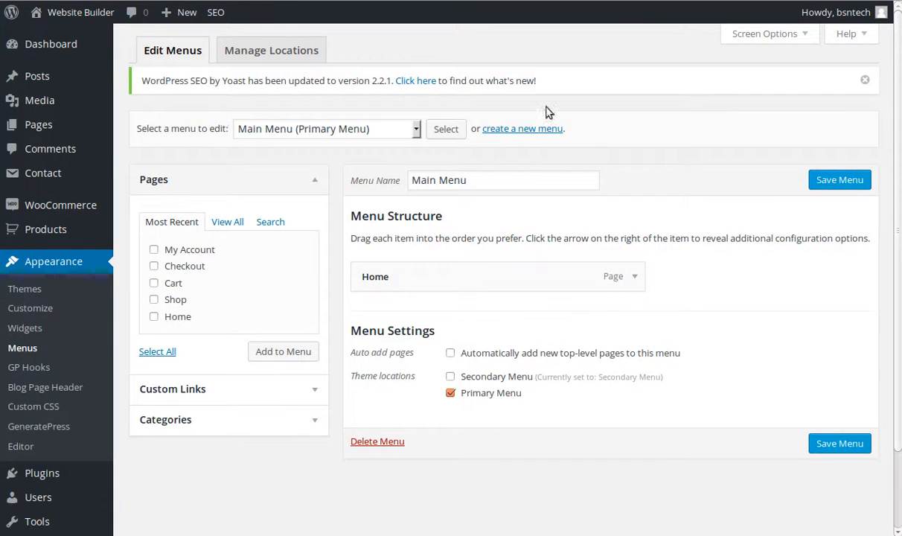
pyautogui.click(864, 80)
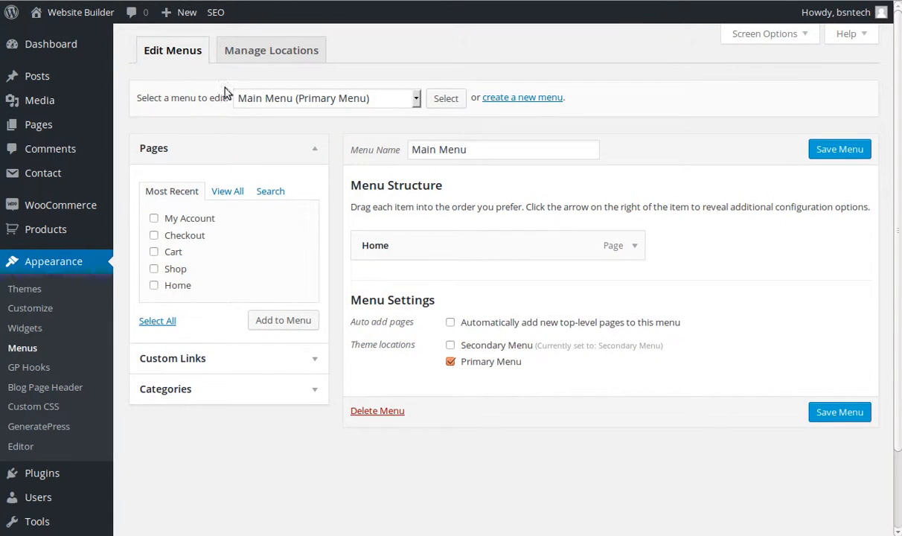
# - Add the Shop and Cart pages to Main Menu in the order Home, Shop, Cart, and save the menu
pyautogui.click(154, 252)
pyautogui.click(154, 269)
pyautogui.click(302, 320)
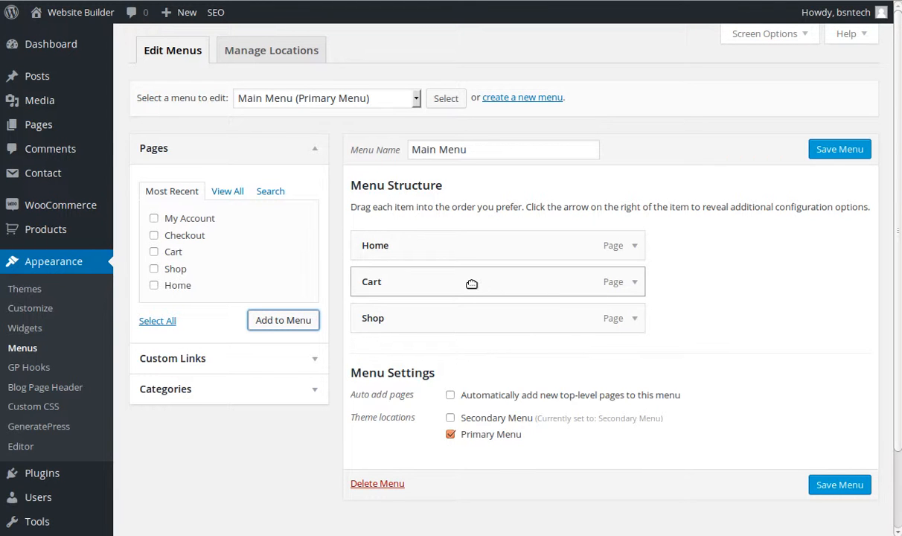
pyautogui.moveTo(447, 318); pyautogui.dragTo(448, 277)
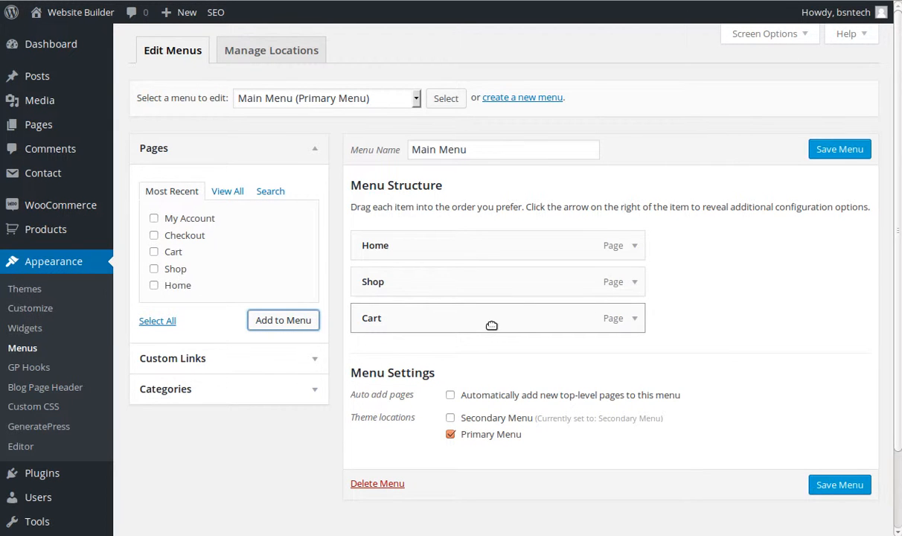
pyautogui.click(831, 153)
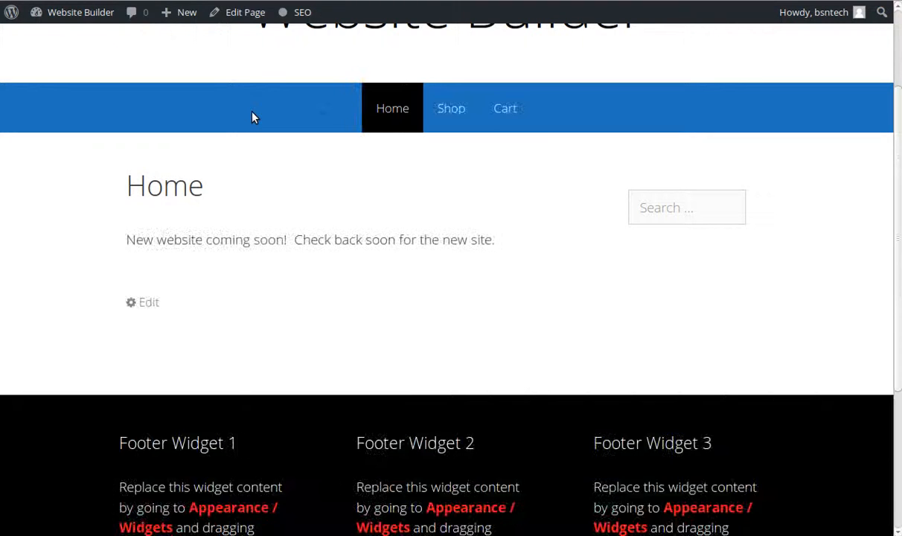
# - Check the Shop and Cart pages on the live site through its main navigation
pyautogui.click(451, 110)
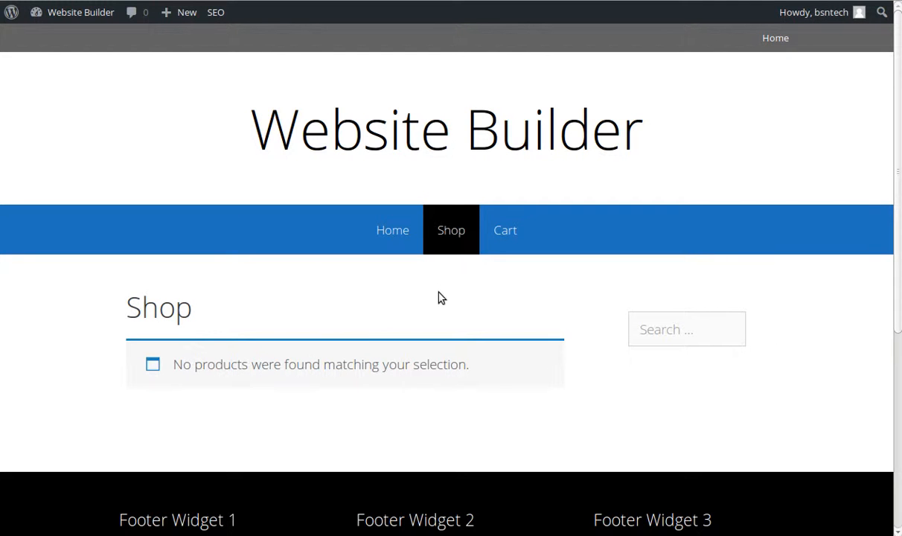
pyautogui.click(500, 239)
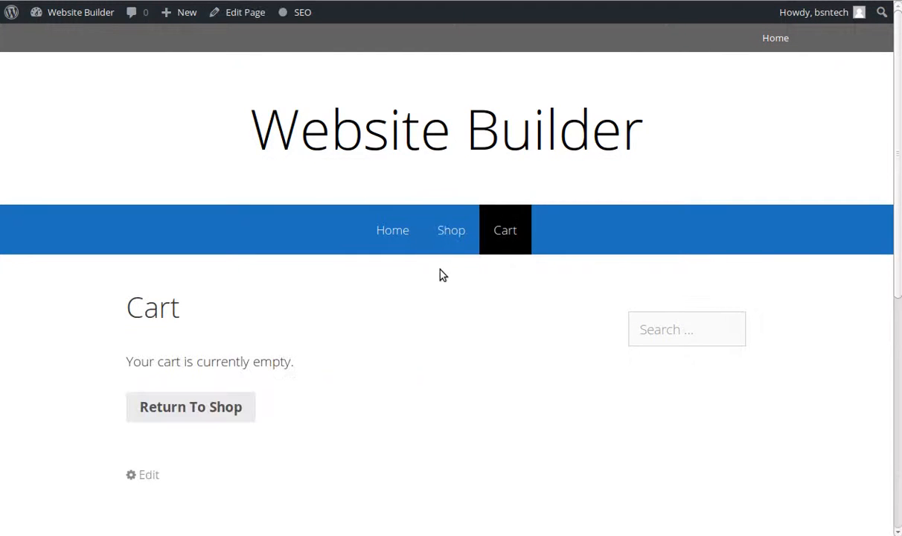
pyautogui.scroll(-1, 442, 273)
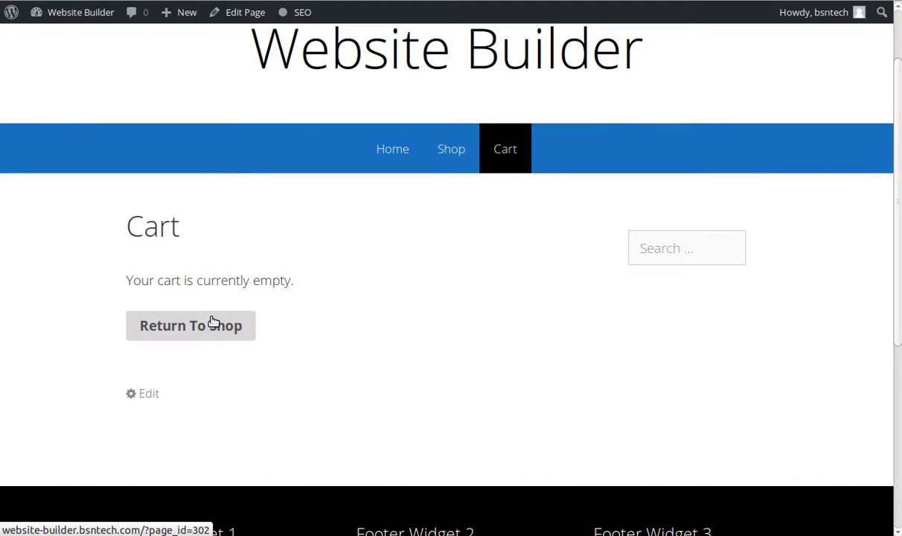
pyautogui.scroll(-1, 292, 337)
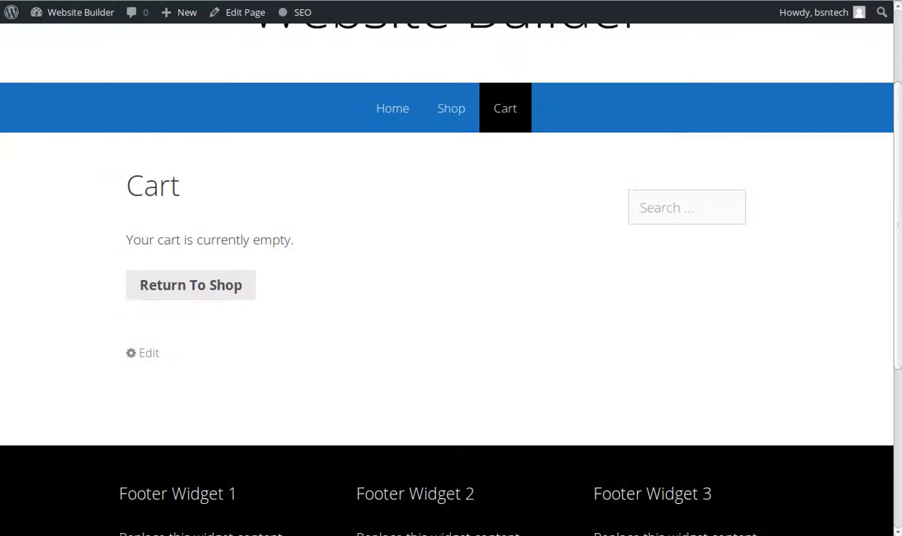
pyautogui.scroll(3, 520, 66)
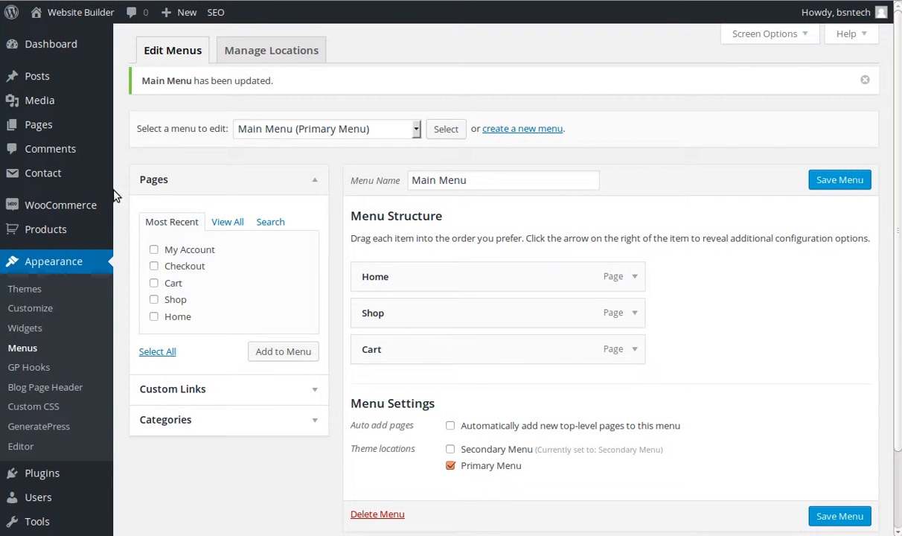
# - Set the store's base location to United States (US) — Illinois in the general WooCommerce settings
pyautogui.moveTo(87, 205)
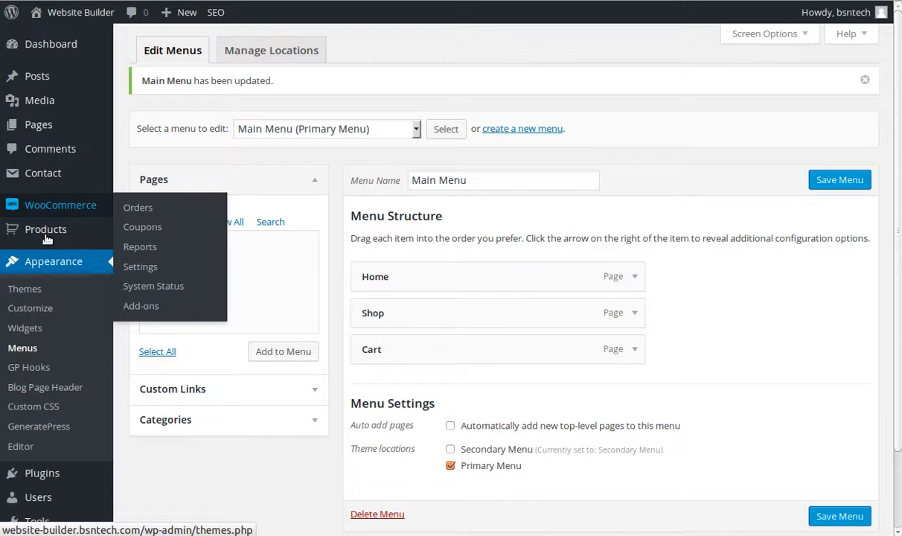
pyautogui.moveTo(45, 231)
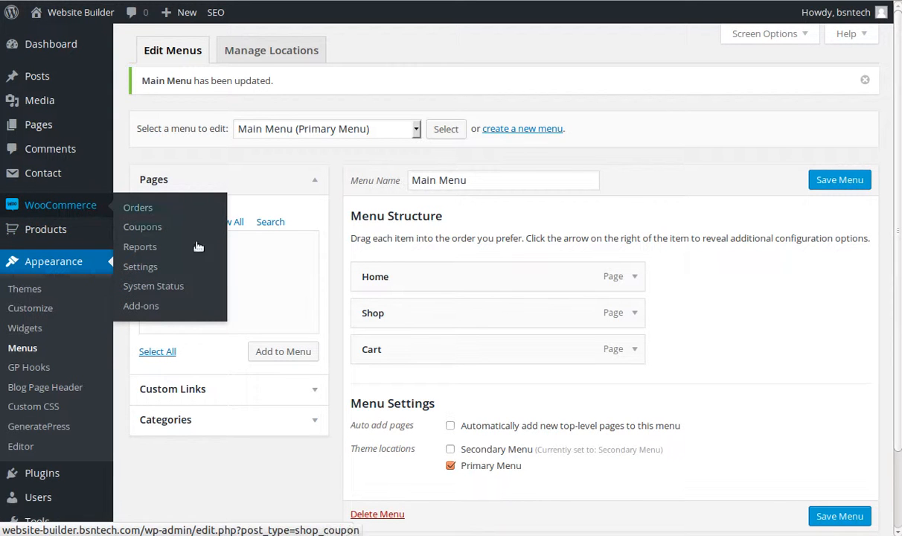
pyautogui.click(152, 270)
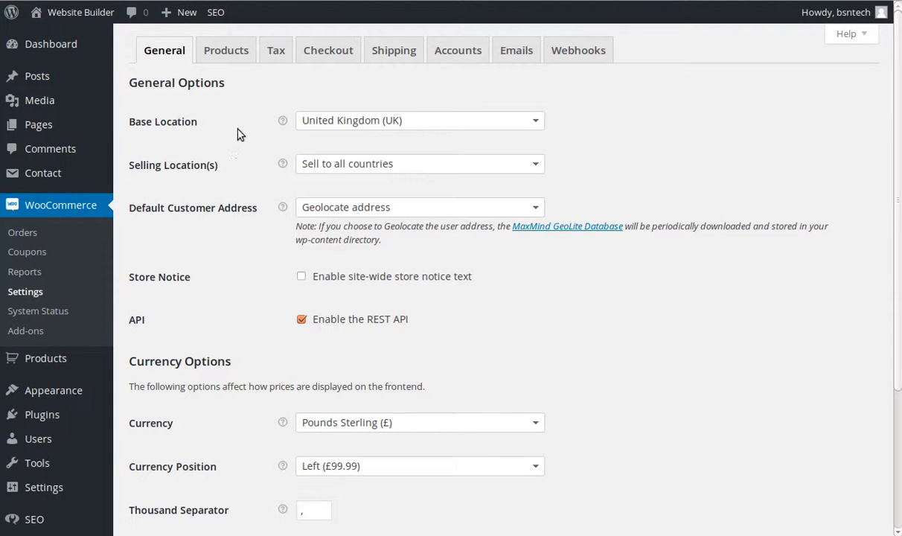
pyautogui.click(420, 123)
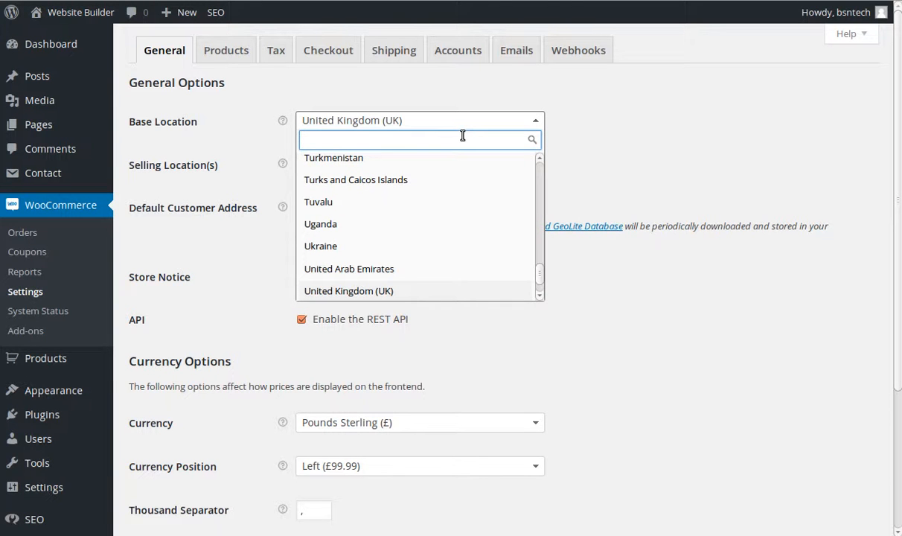
pyautogui.write('Univer State')
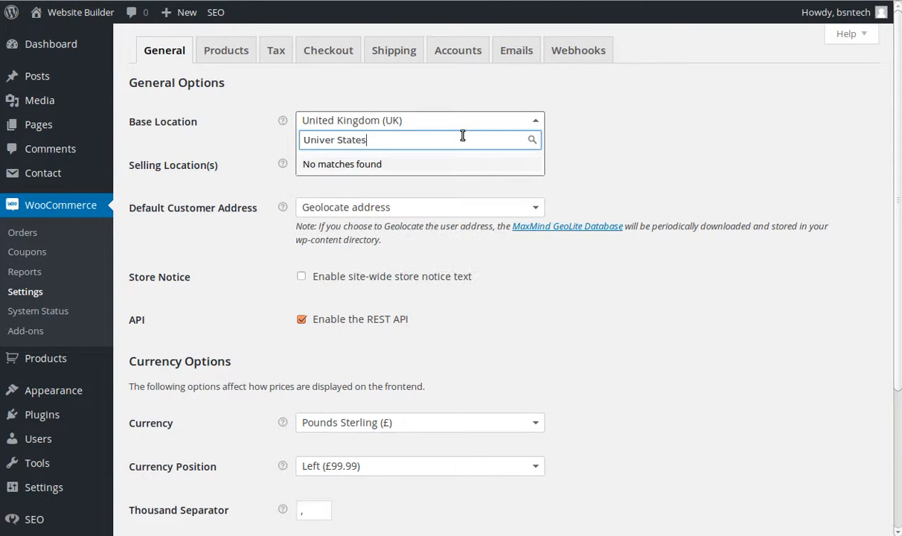
pyautogui.write('s')
pyautogui.hotkey('ctrl', 'a')
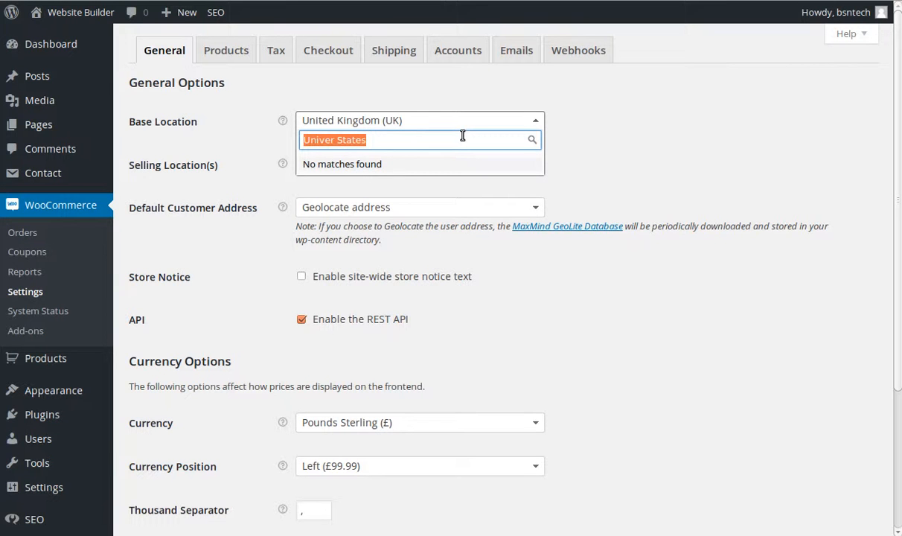
pyautogui.write('United States')
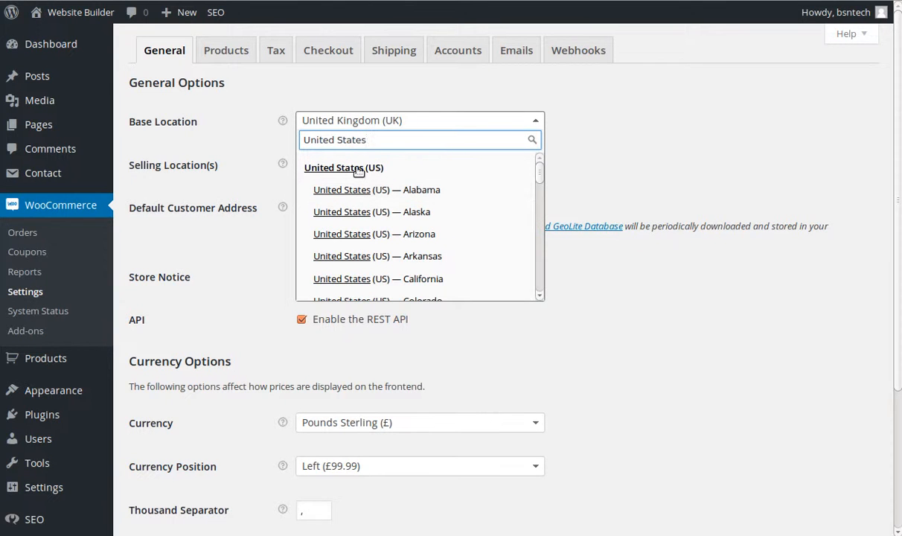
pyautogui.scroll(-3, 355, 201)
pyautogui.scroll(-8, 355, 201)
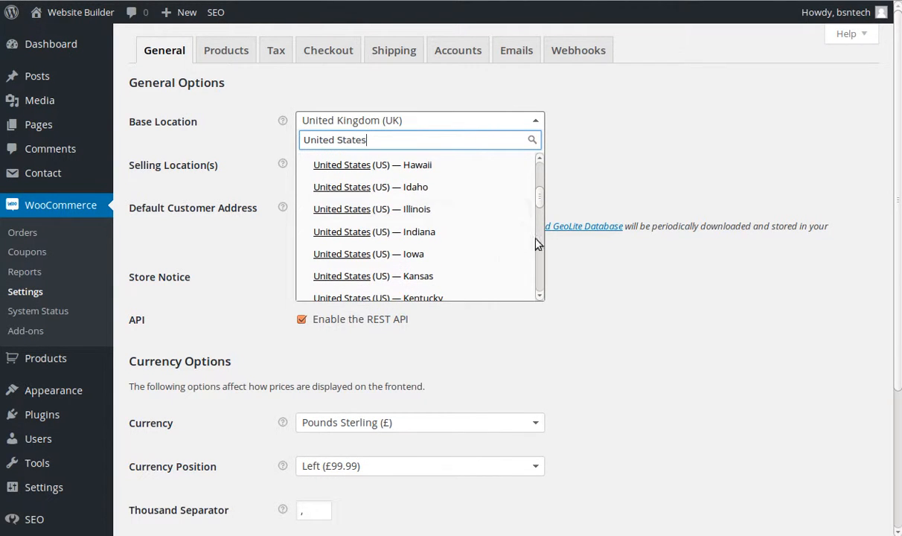
pyautogui.click(425, 208)
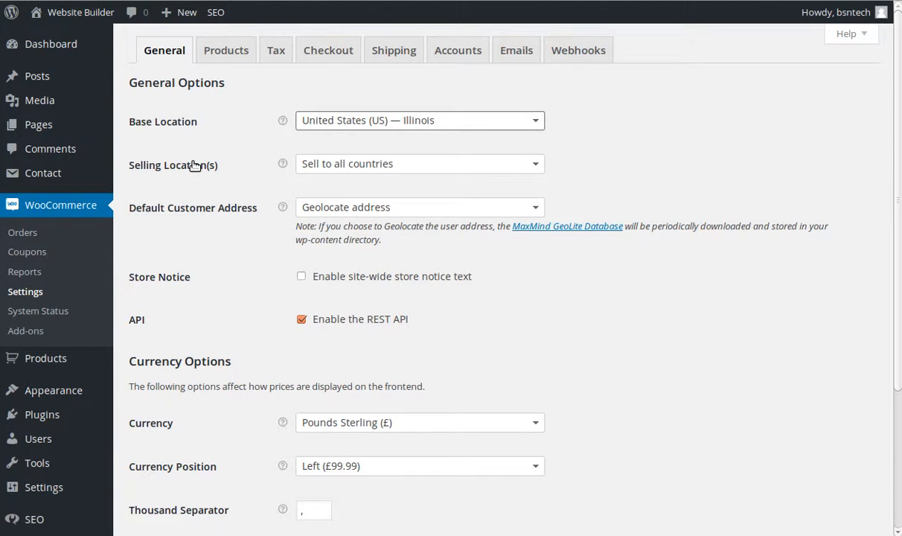
# - Restrict the selling locations to specific countries only, adding United States (US) and Canada
pyautogui.click(360, 164)
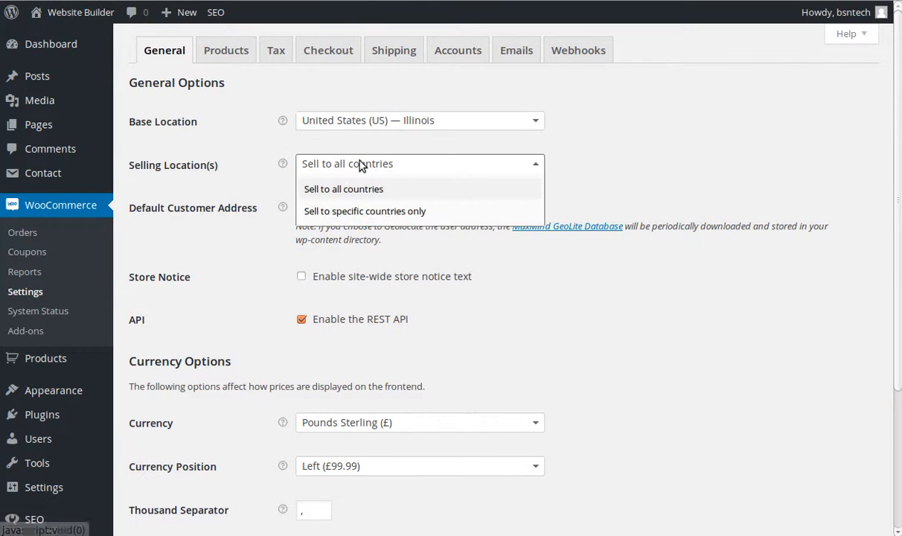
pyautogui.click(359, 212)
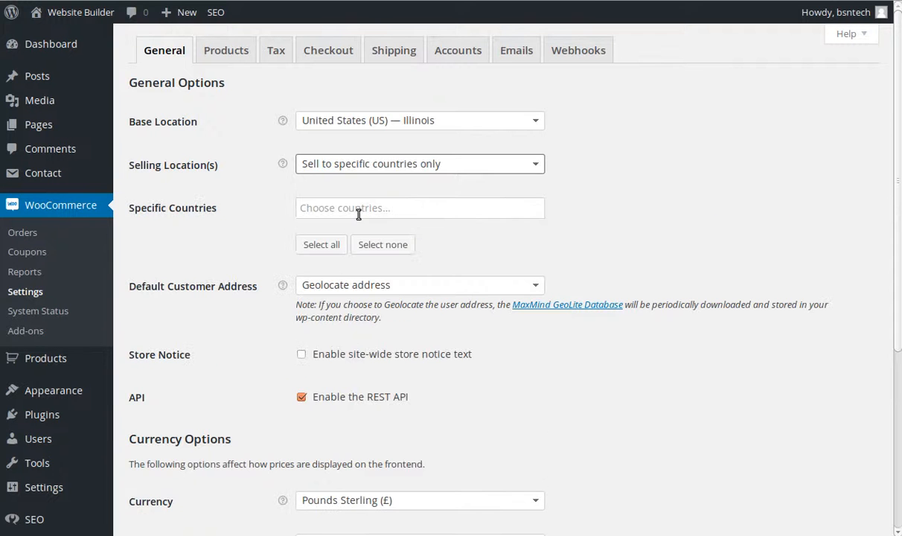
pyautogui.click(344, 212)
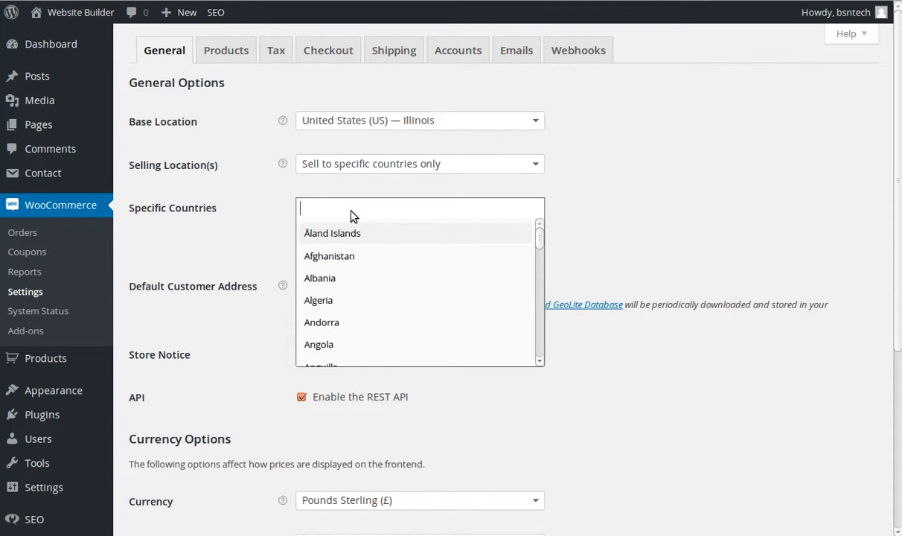
pyautogui.write('United')
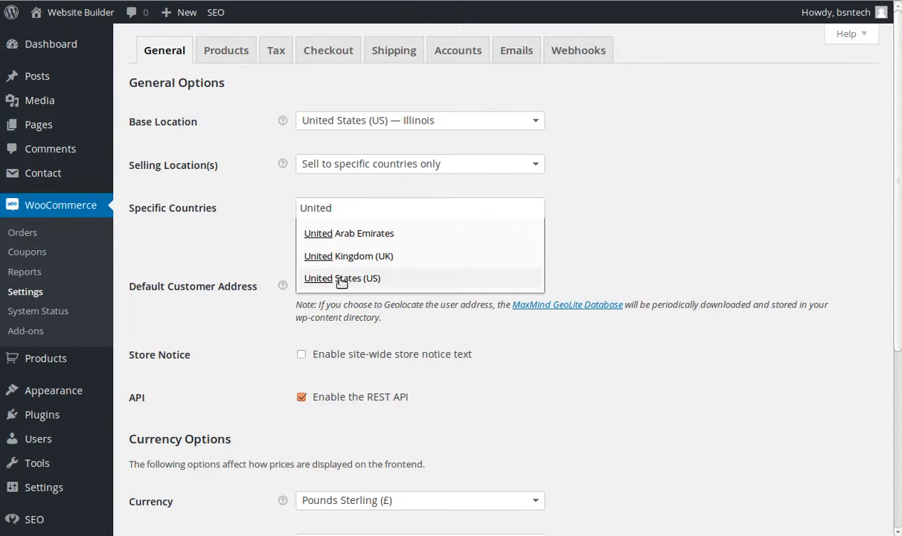
pyautogui.click(341, 280)
pyautogui.write('Canda')
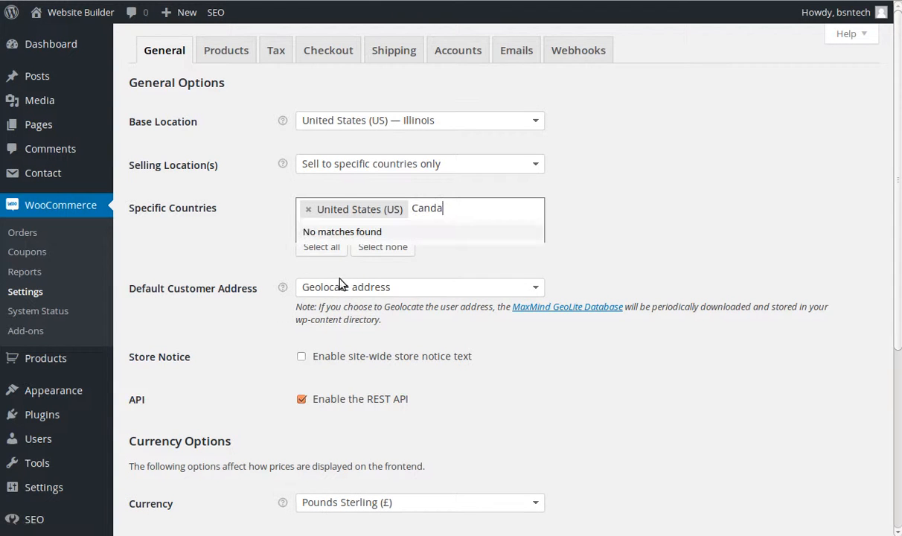
pyautogui.press('BackSpace')
pyautogui.press('BackSpace')
pyautogui.write('a')
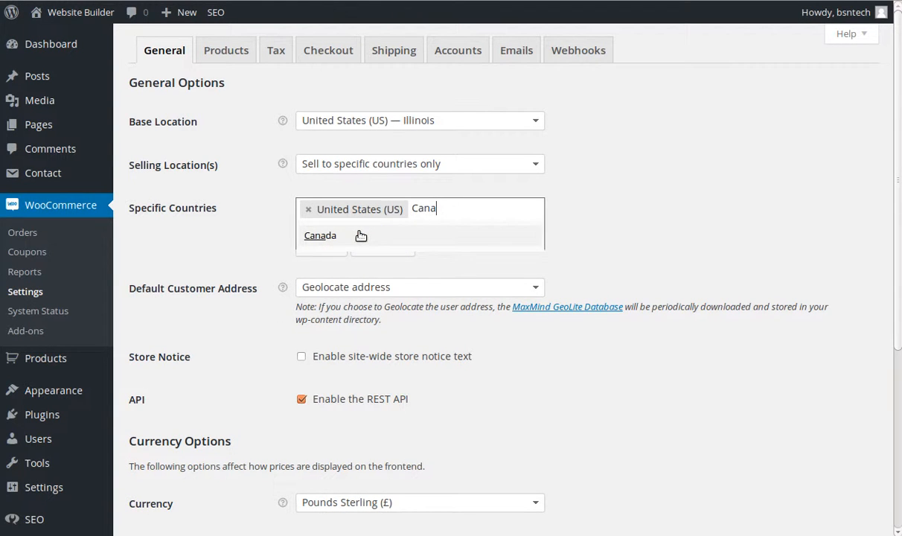
pyautogui.click(352, 235)
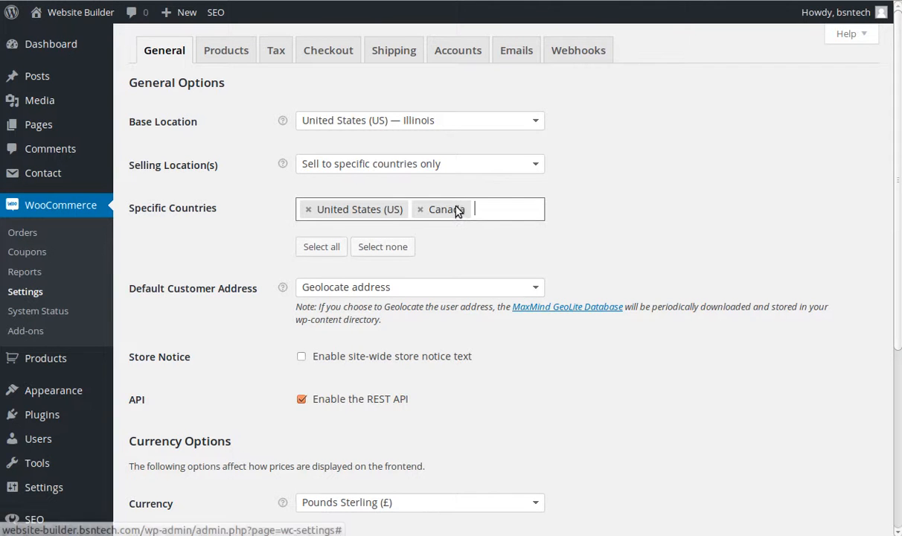
# - Set the default customer address to No address
pyautogui.scroll(-3, 233, 227)
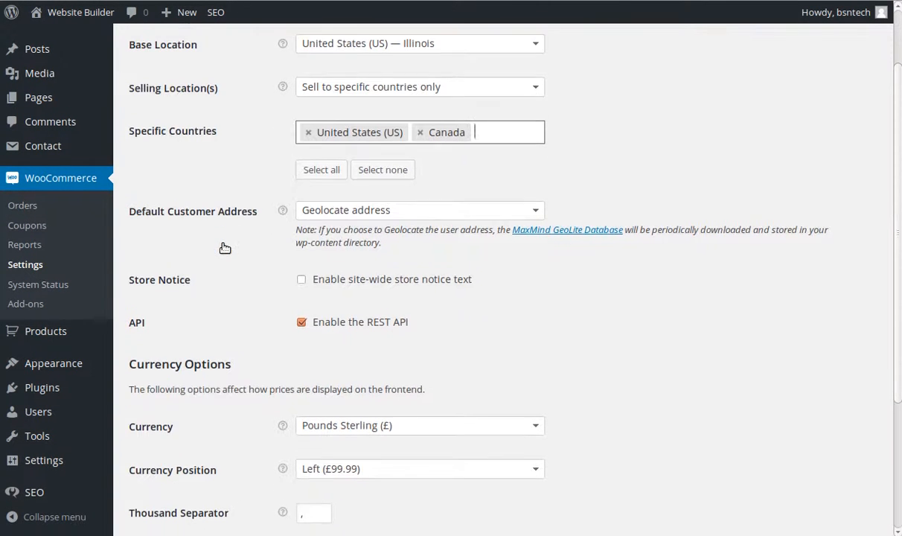
pyautogui.click(346, 213)
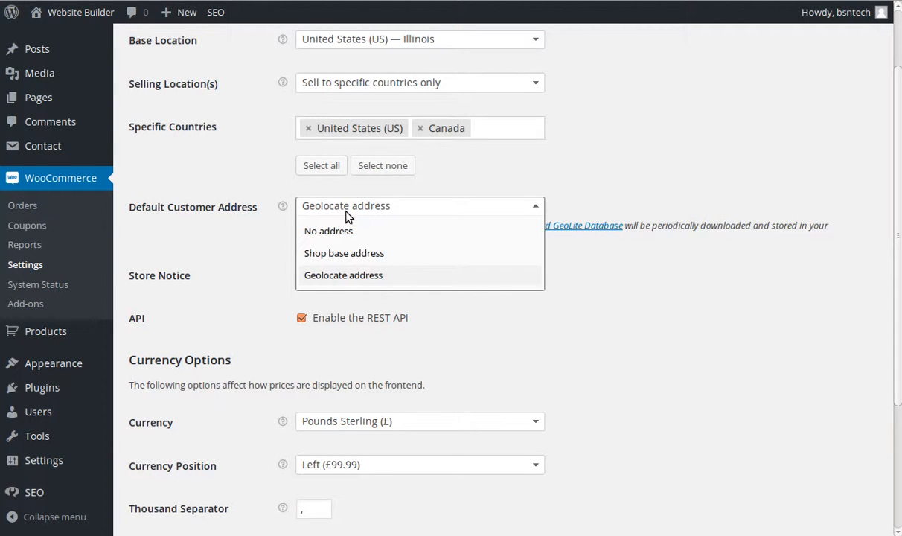
pyautogui.click(342, 230)
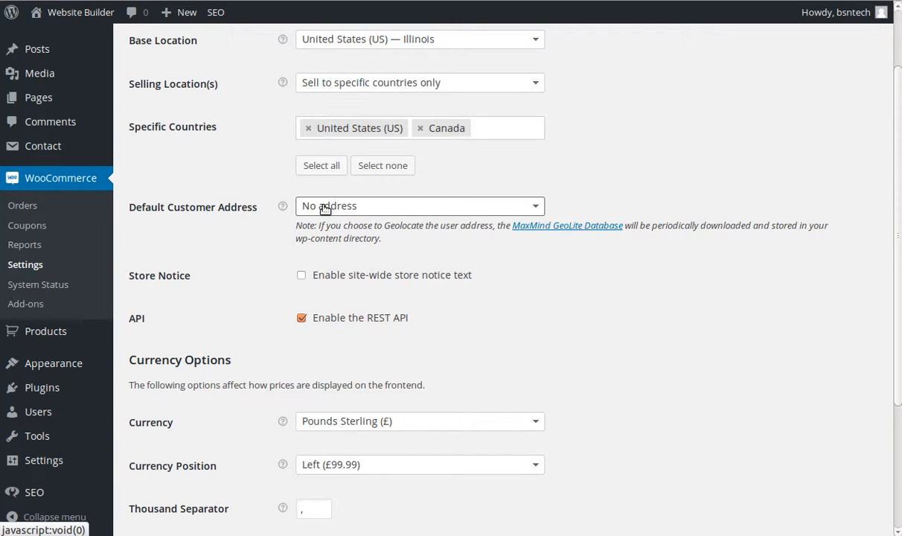
# - Set the store currency to US Dollars ($) and save the general settings
pyautogui.scroll(-1, 327, 209)
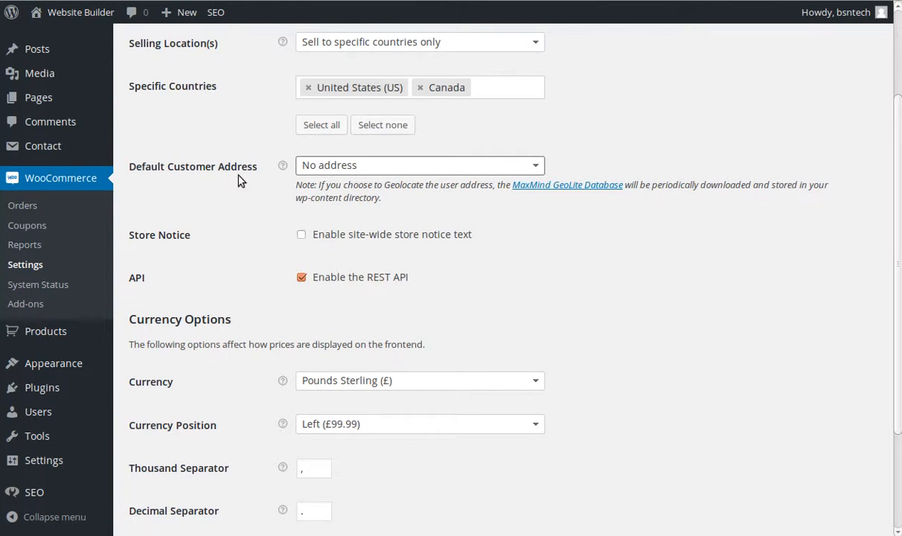
pyautogui.scroll(-3, 238, 180)
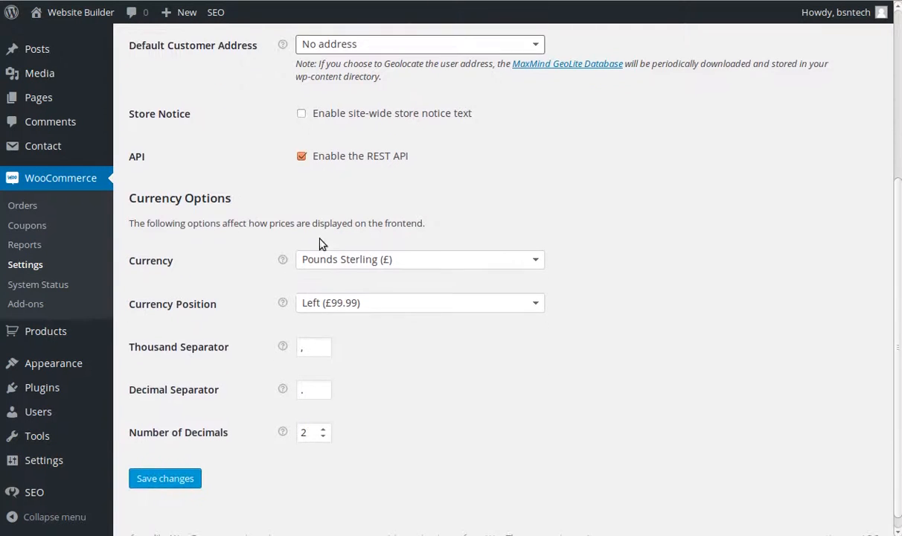
pyautogui.click(434, 260)
pyautogui.write('United S')
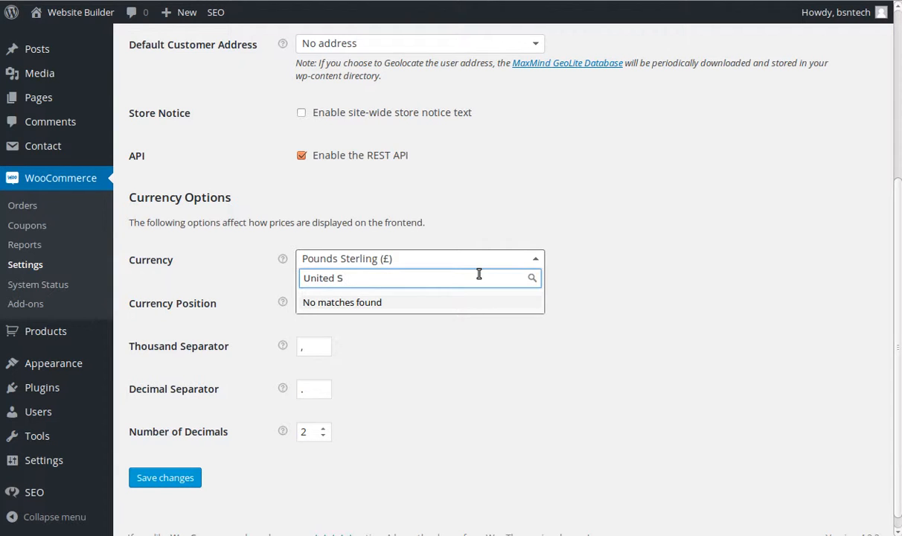
pyautogui.hotkey('ctrl', 'a')
pyautogui.write('US $')
pyautogui.press('BackSpace')
pyautogui.click(499, 302)
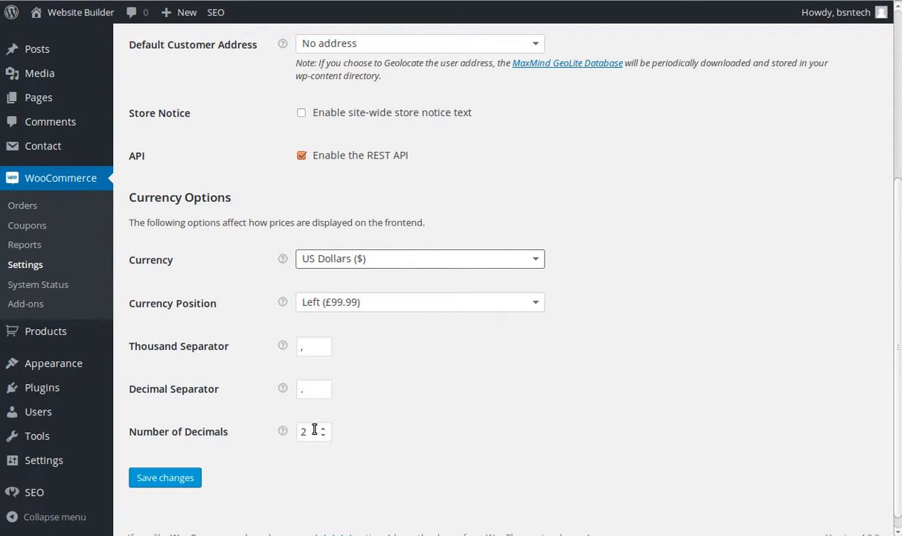
pyautogui.scroll(3, 314, 430)
pyautogui.scroll(-4, 201, 333)
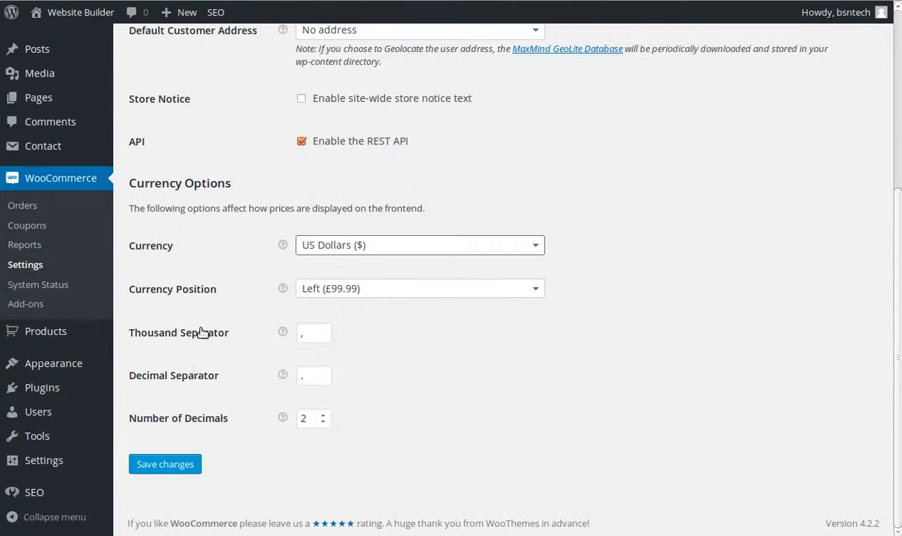
pyautogui.click(186, 463)
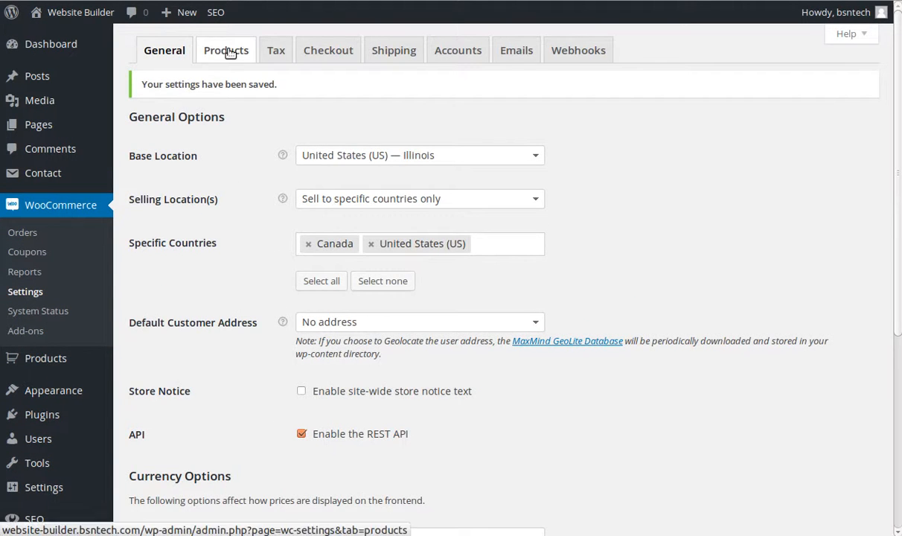
# - Set the product weight unit to oz and the dimensions unit to in, and save the product settings
pyautogui.click(228, 51)
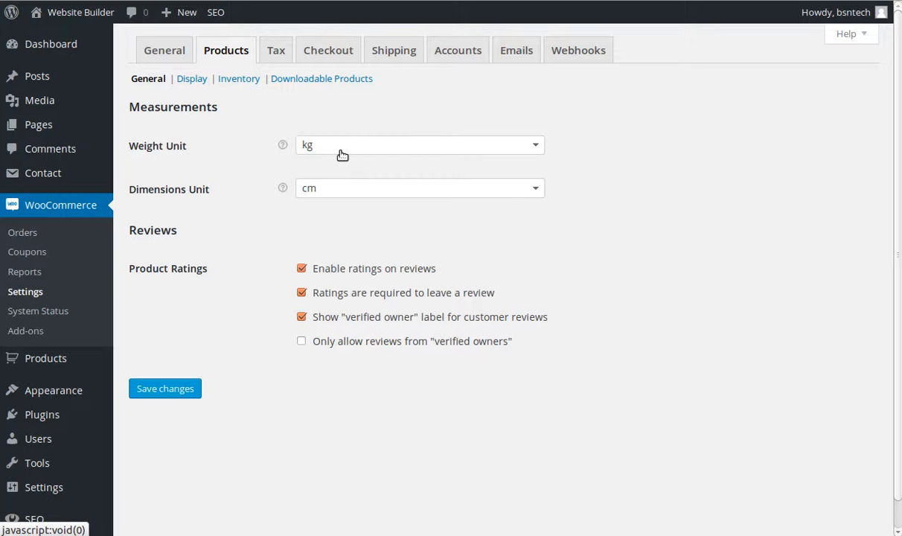
pyautogui.click(341, 149)
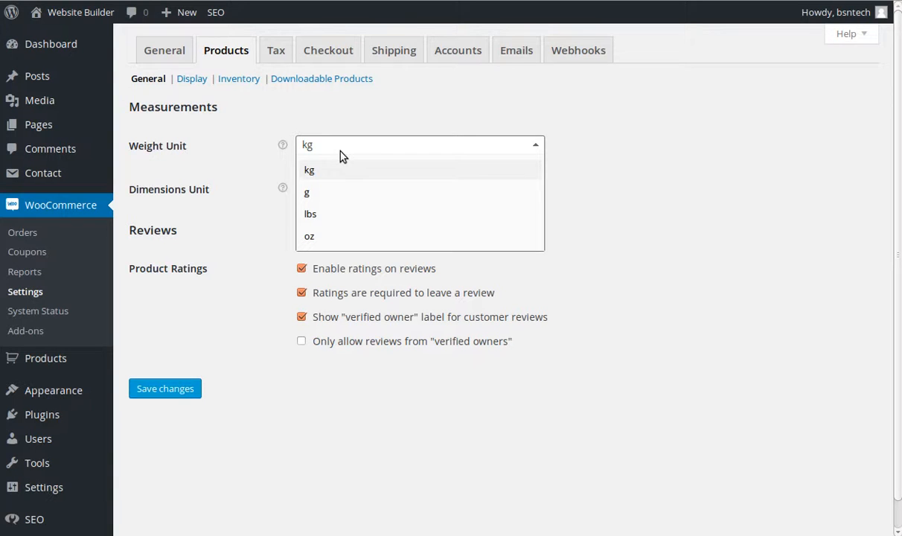
pyautogui.click(332, 237)
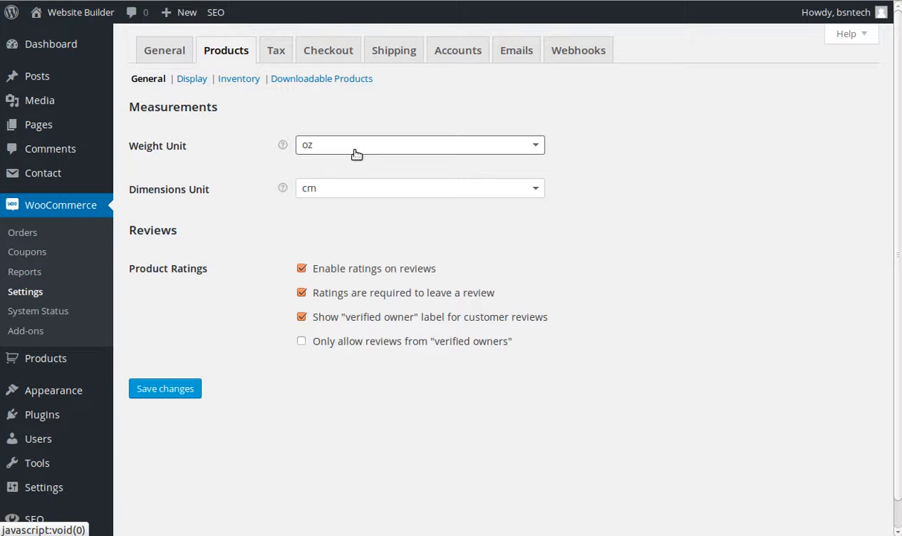
pyautogui.click(340, 193)
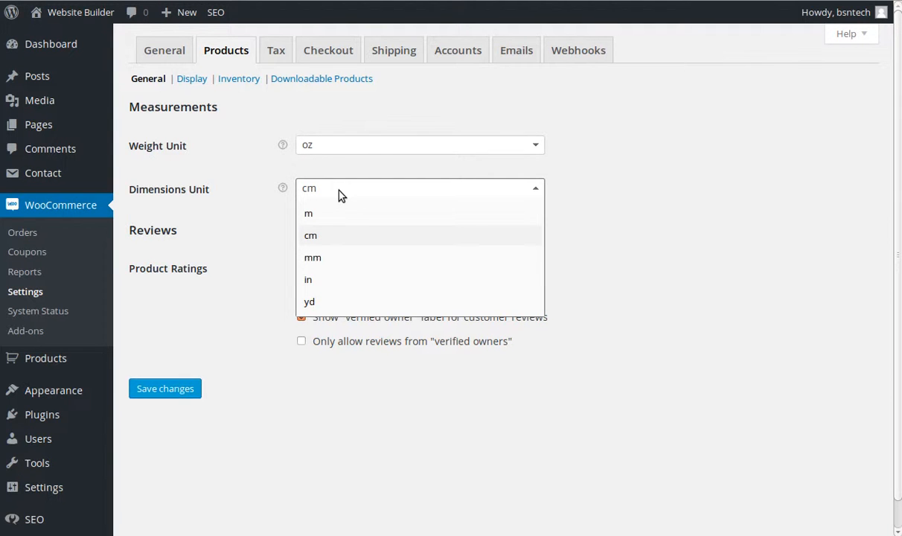
pyautogui.click(329, 278)
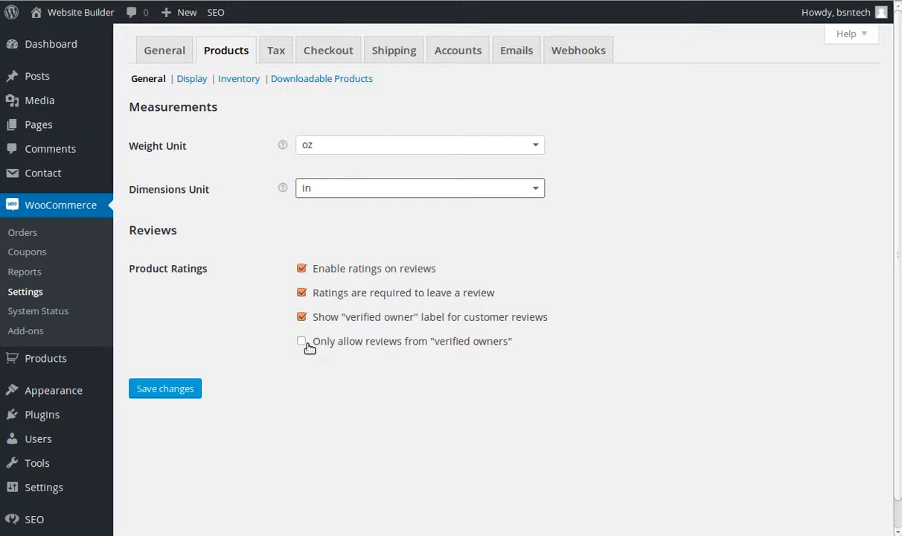
pyautogui.click(175, 400)
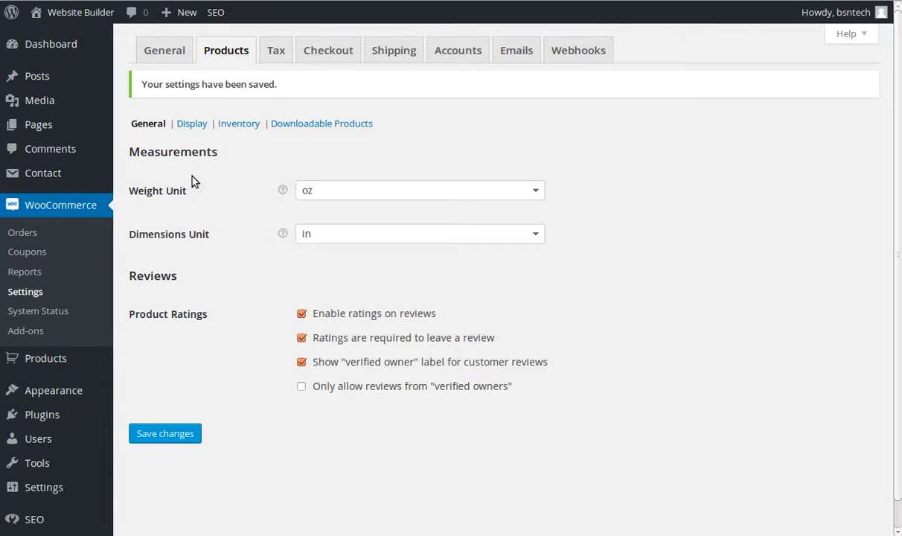
# - Set the shop page display to Show categories & subcategories in the product display settings
pyautogui.click(191, 128)
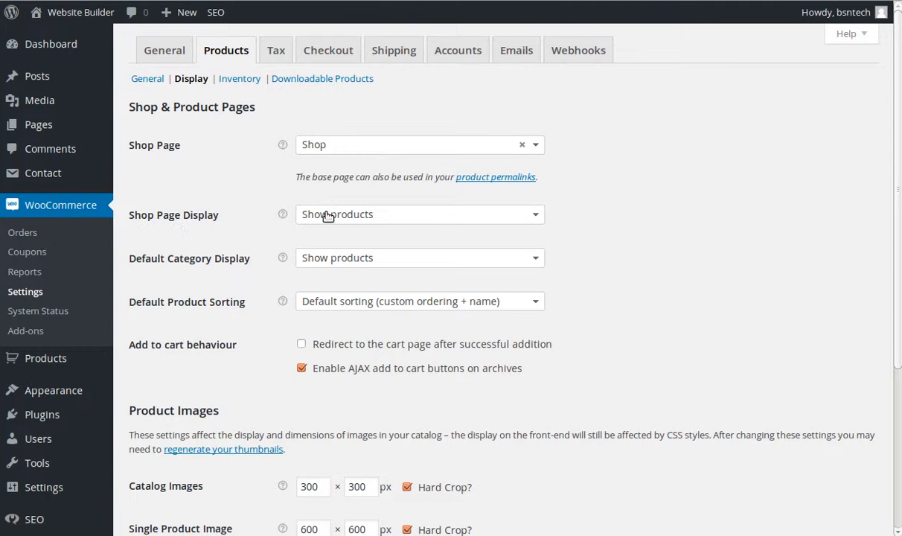
pyautogui.click(396, 214)
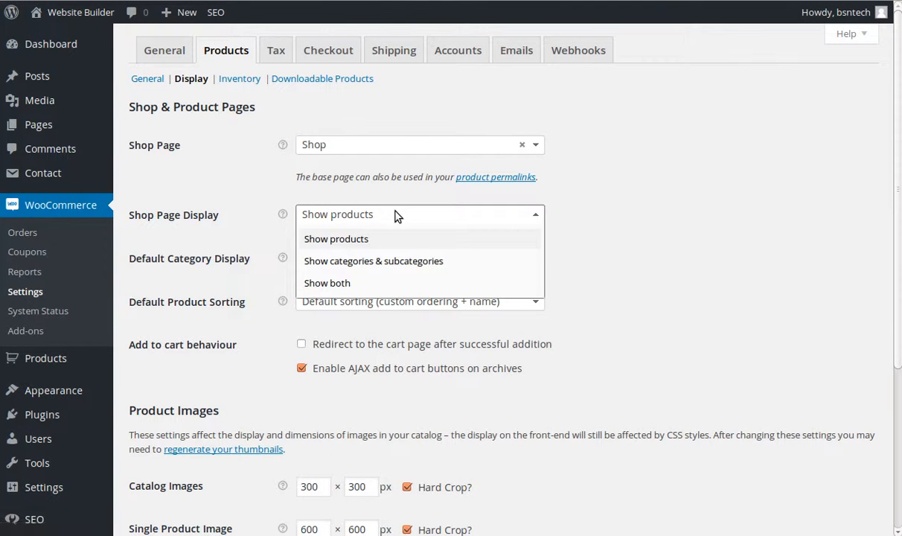
pyautogui.click(414, 269)
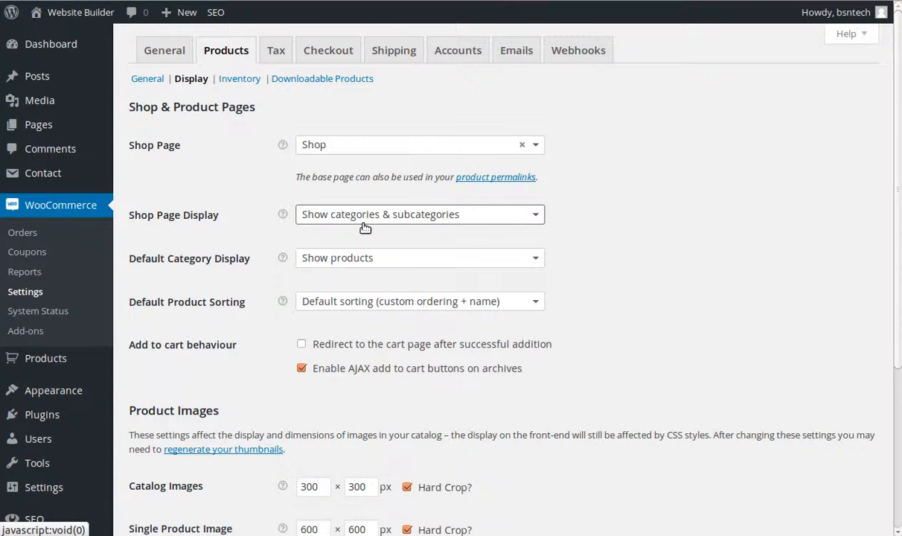
# - Review the available options for default category display and default product sorting, leaving both selections as they are
pyautogui.scroll(-1, 366, 227)
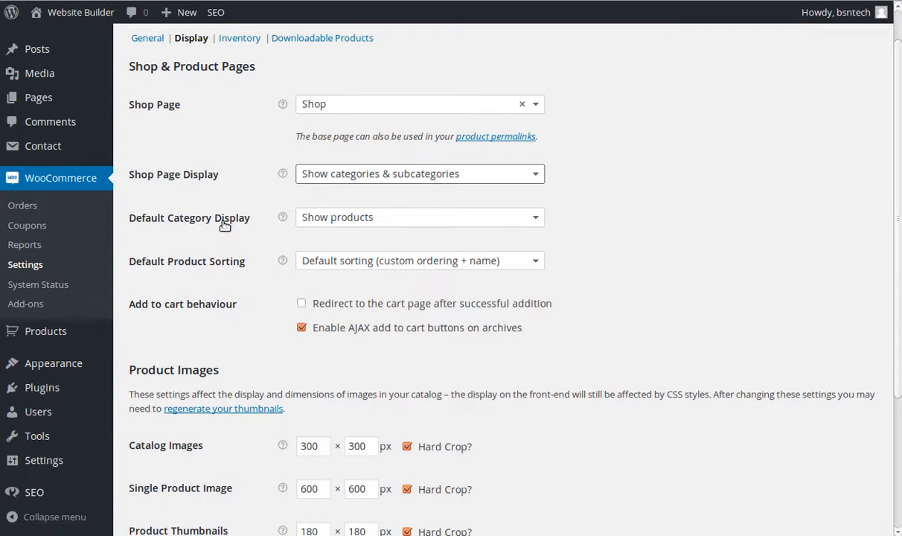
pyautogui.click(325, 222)
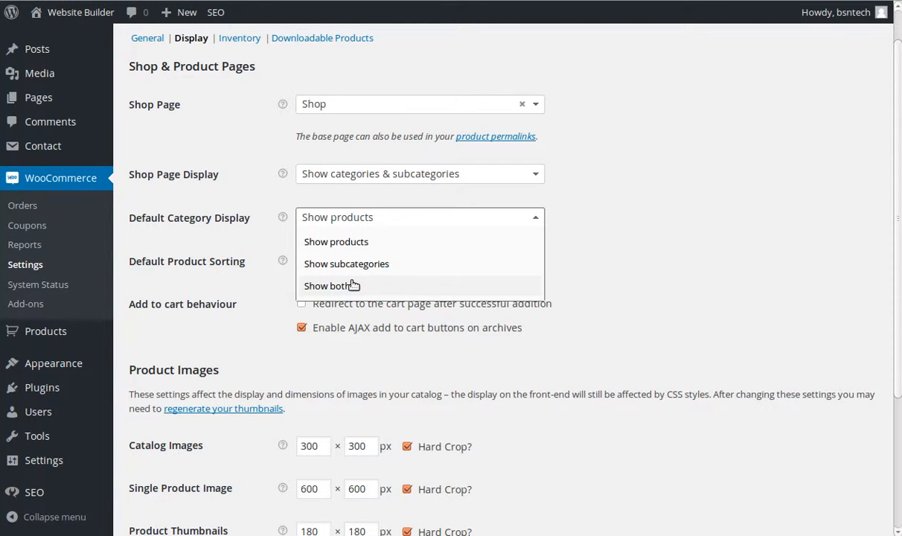
pyautogui.click(186, 204)
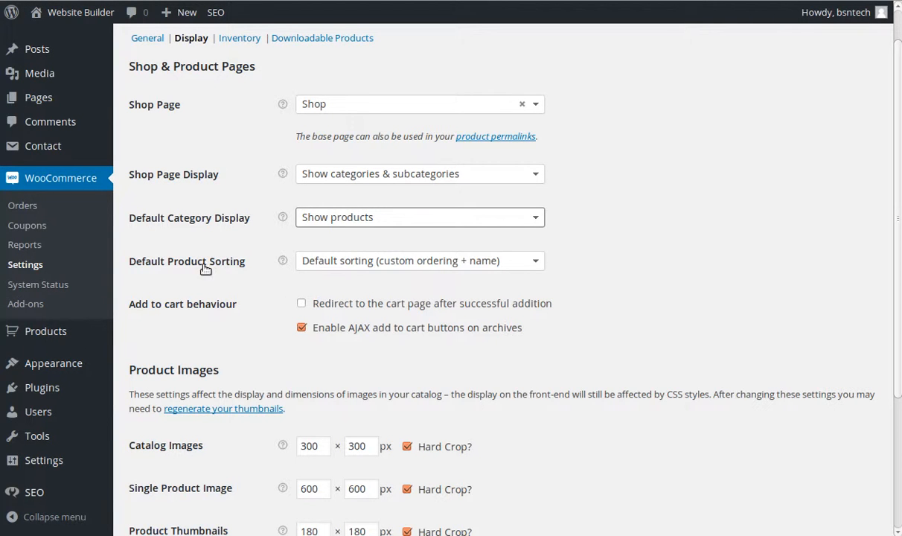
pyautogui.click(335, 264)
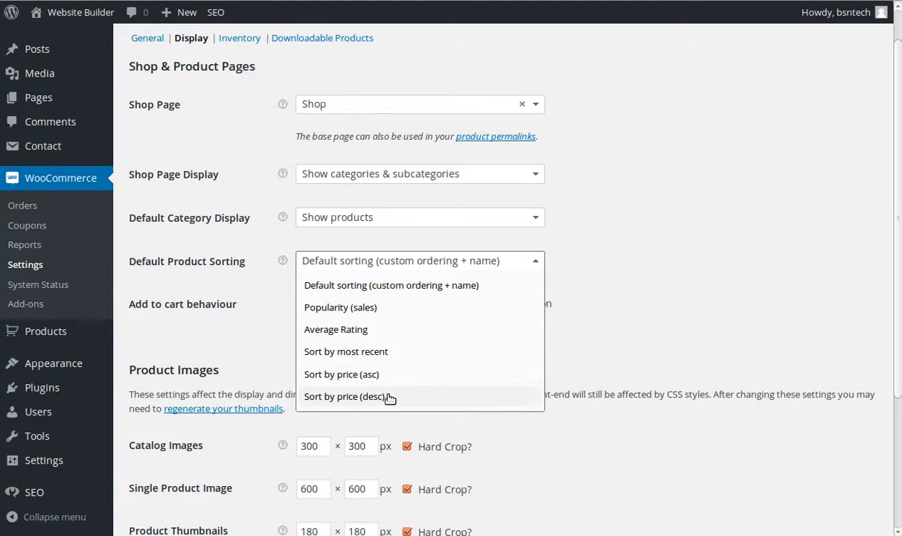
pyautogui.click(180, 298)
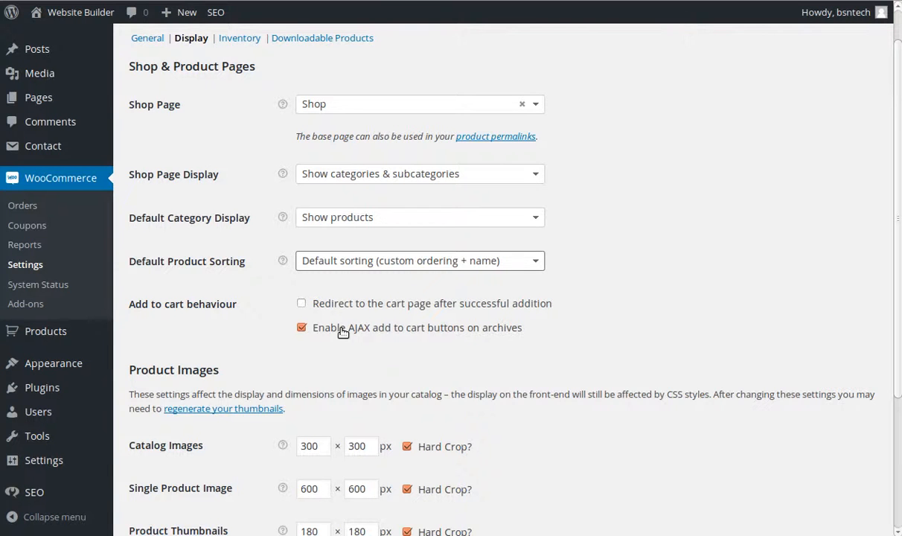
# - Review the add-to-cart and product image options, and save the product display settings
pyautogui.scroll(-3, 338, 328)
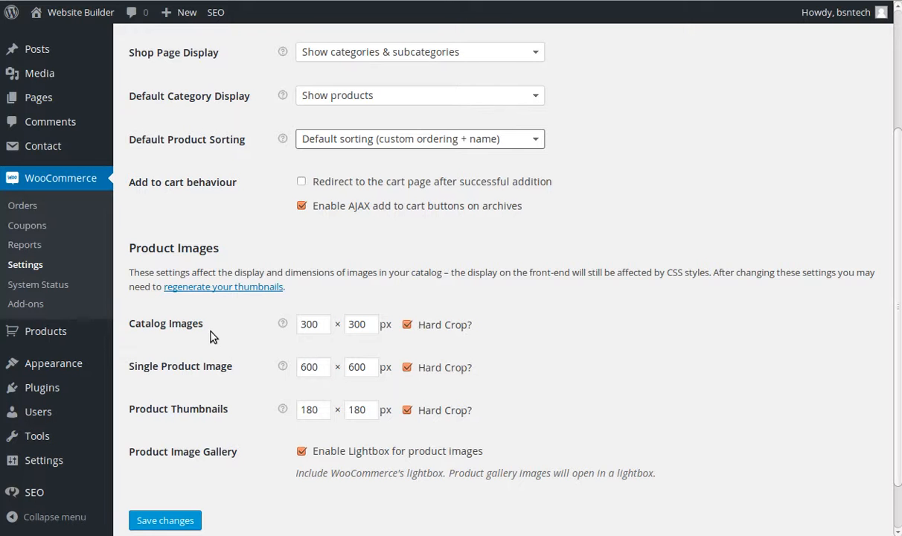
pyautogui.scroll(3, 211, 337)
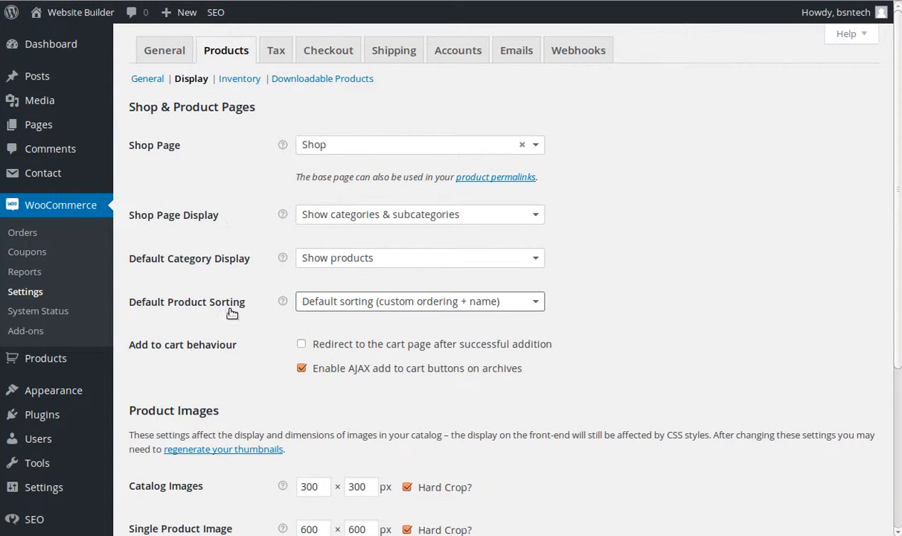
pyautogui.scroll(-3, 223, 349)
pyautogui.click(185, 462)
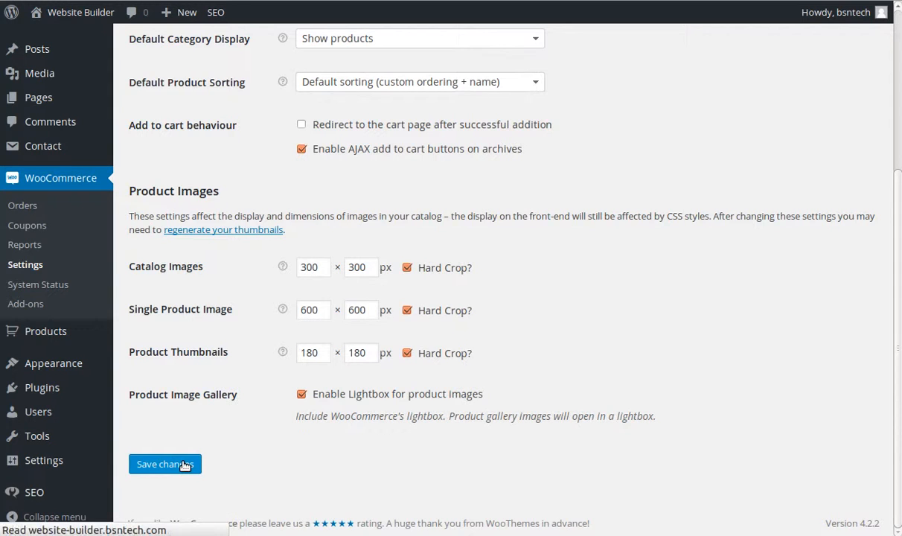
# - Review and save the product inventory settings, including the stock display format options, and view the downloadable products settings
pyautogui.click(245, 128)
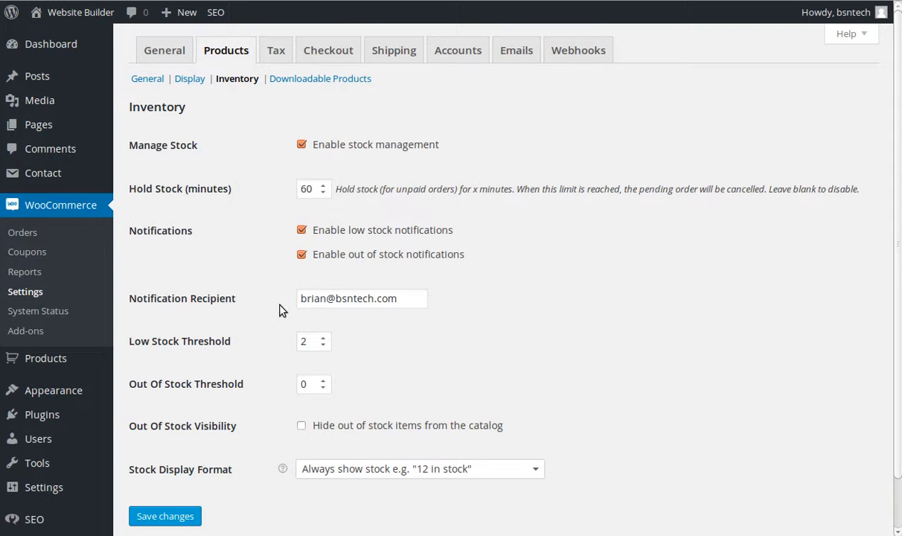
pyautogui.moveTo(425, 297); pyautogui.dragTo(269, 301)
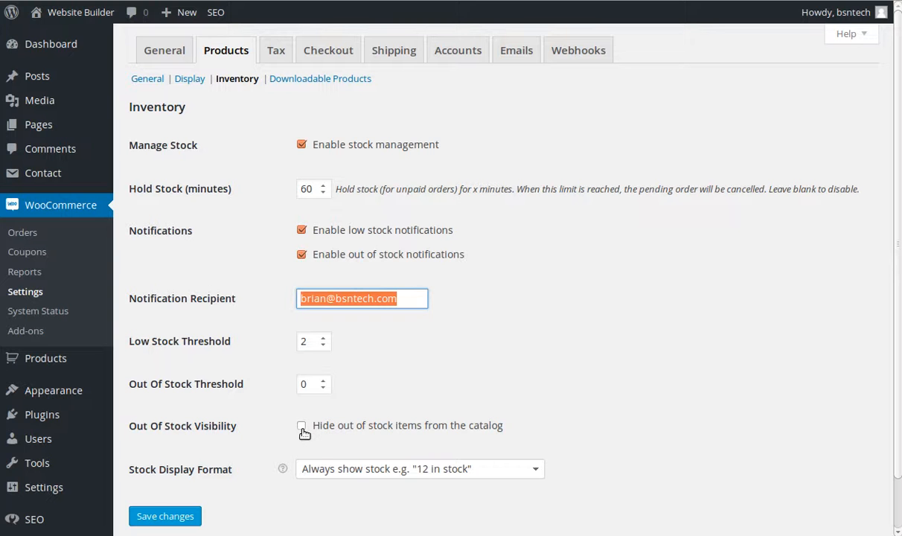
pyautogui.scroll(-1, 252, 435)
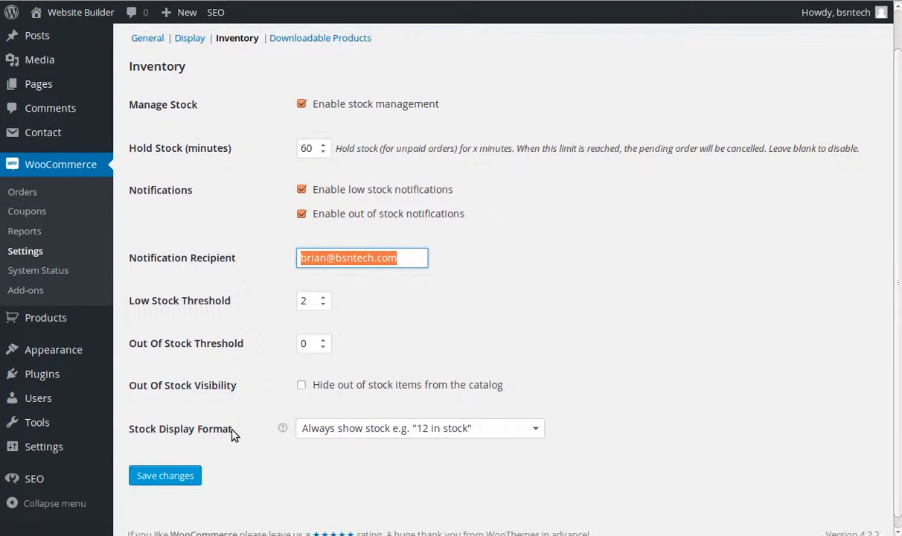
pyautogui.click(347, 430)
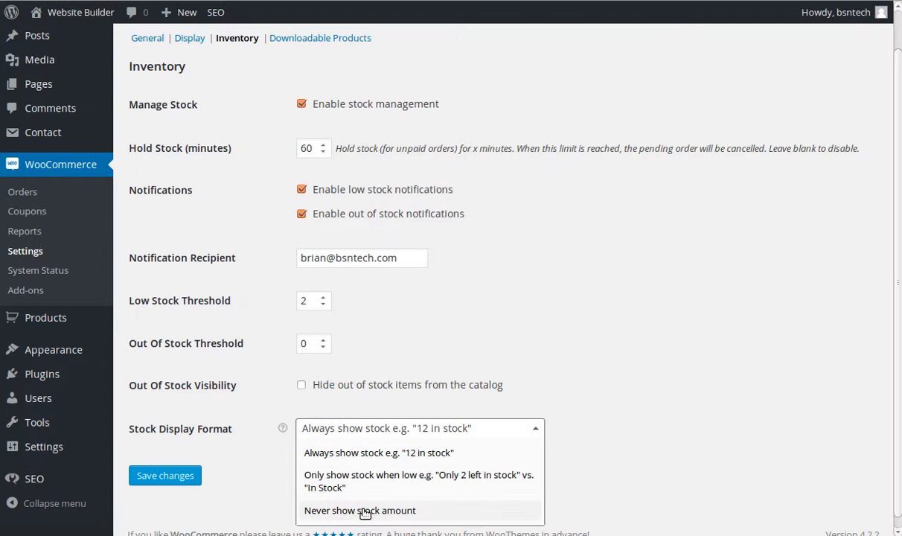
pyautogui.click(245, 506)
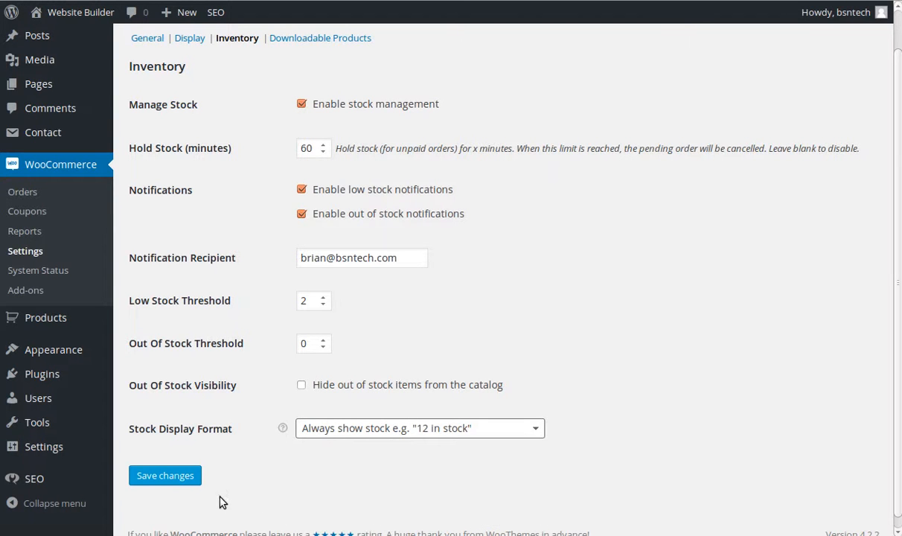
pyautogui.click(183, 479)
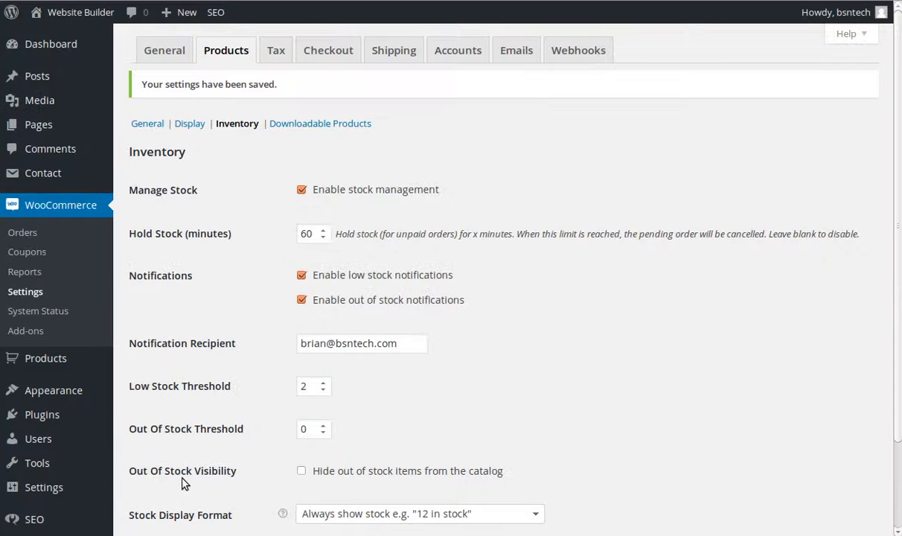
pyautogui.click(290, 128)
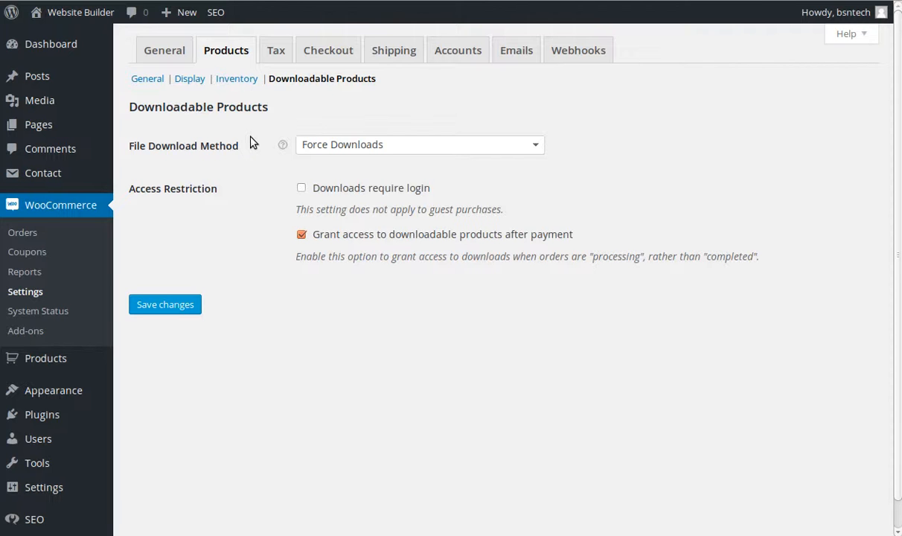
# - Enable taxes and tax calculations in the tax options, and calculate tax based on the Customer billing address
pyautogui.click(276, 52)
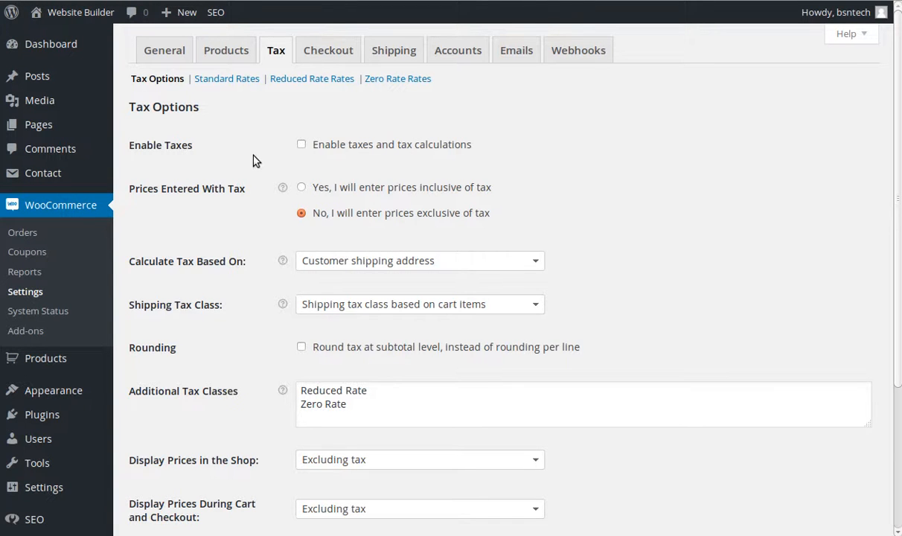
pyautogui.click(301, 147)
pyautogui.scroll(-1, 301, 147)
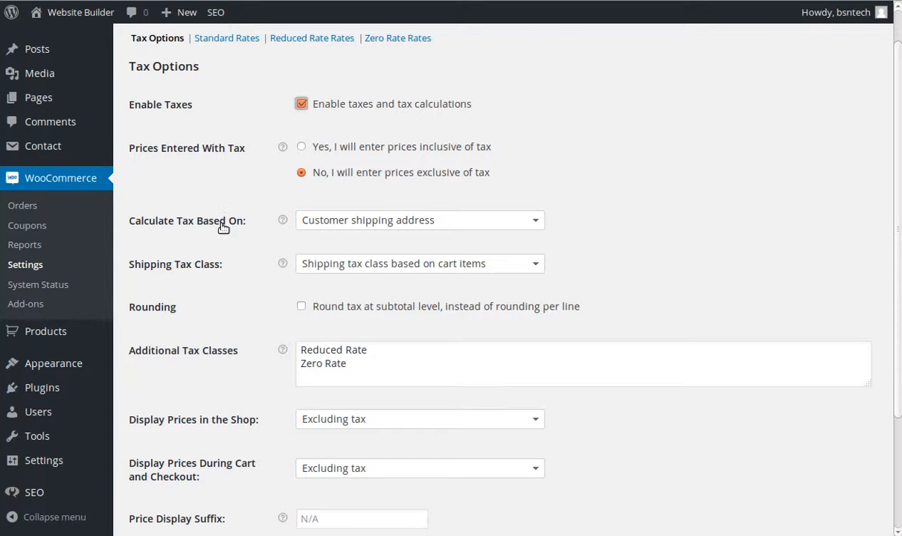
pyautogui.click(374, 229)
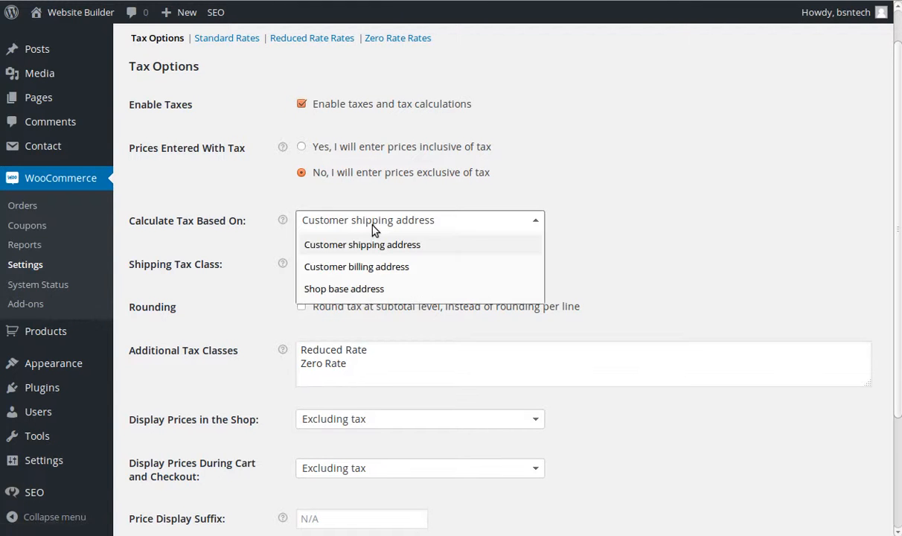
pyautogui.click(372, 269)
pyautogui.scroll(-1, 377, 230)
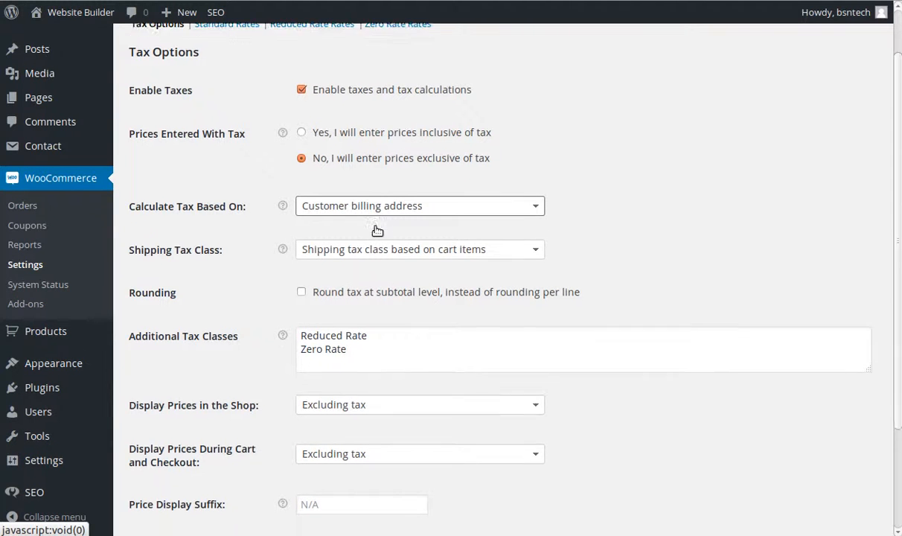
# - Set the shipping tax class to Standard and clear all entries from the additional tax classes
pyautogui.scroll(-1, 378, 231)
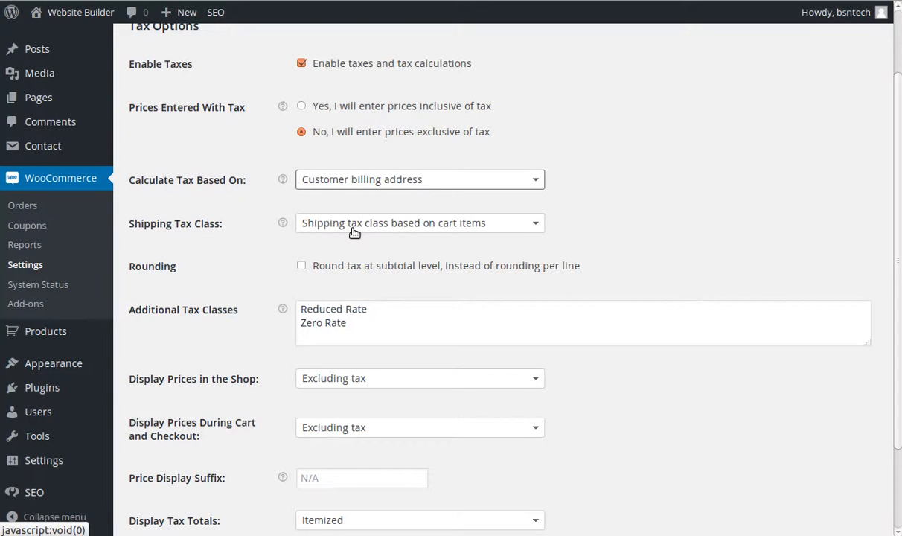
pyautogui.click(356, 227)
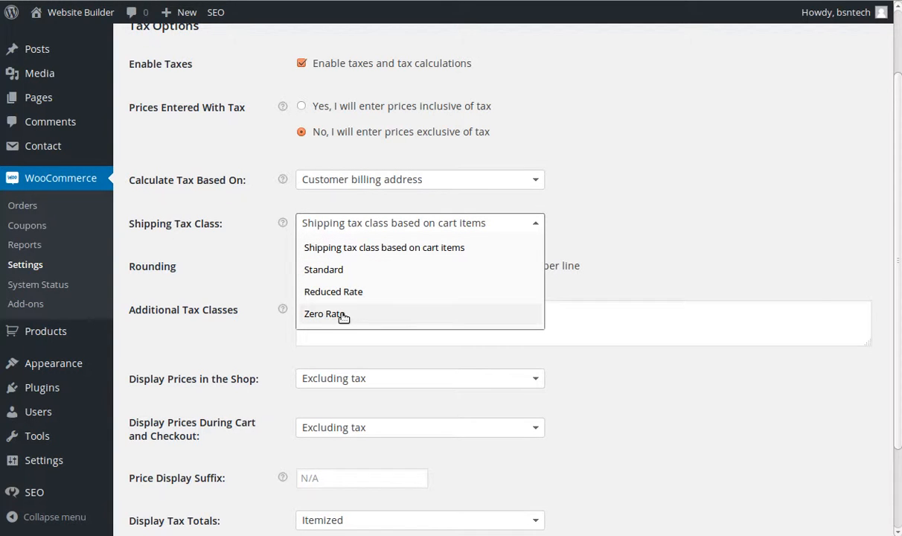
pyautogui.click(337, 271)
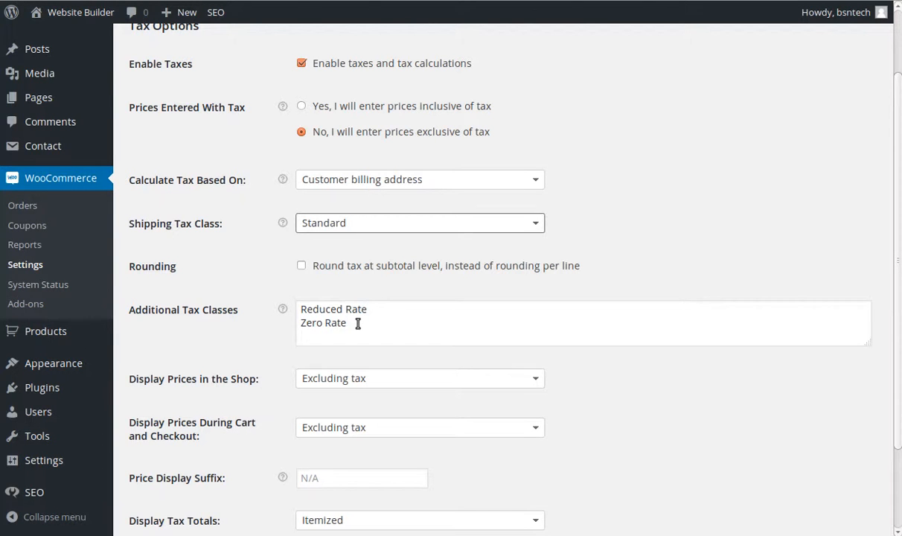
pyautogui.moveTo(357, 322); pyautogui.dragTo(253, 287)
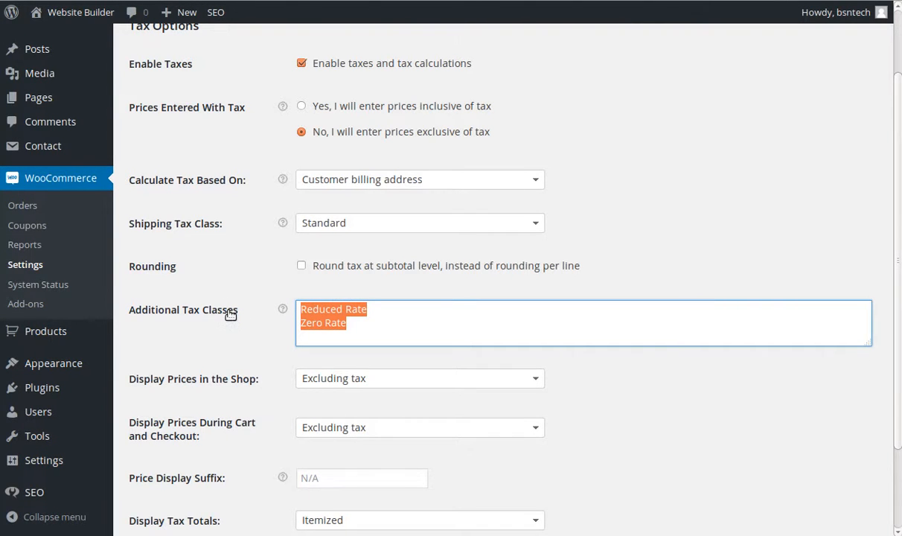
pyautogui.press('BackSpace')
# - Set the display of tax totals to As a single total and save the tax options
pyautogui.scroll(-1, 163, 301)
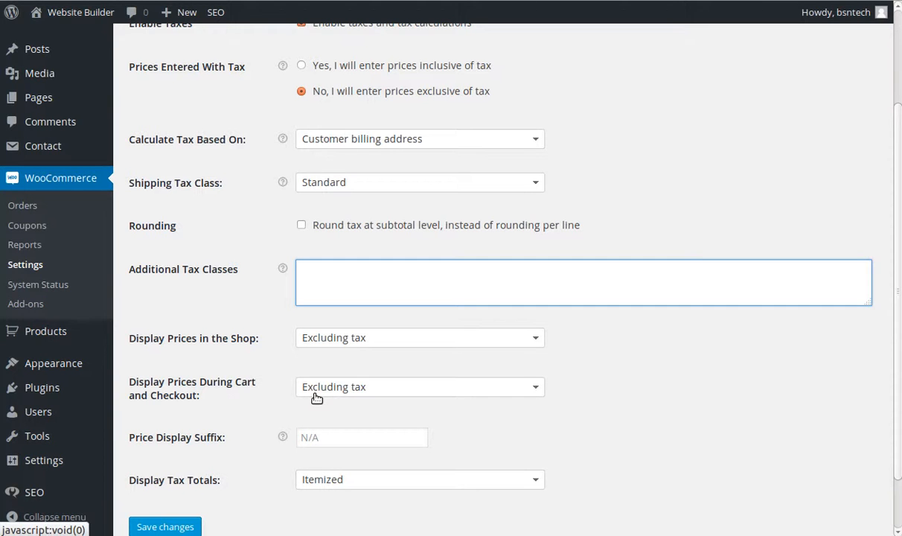
pyautogui.scroll(-1, 316, 398)
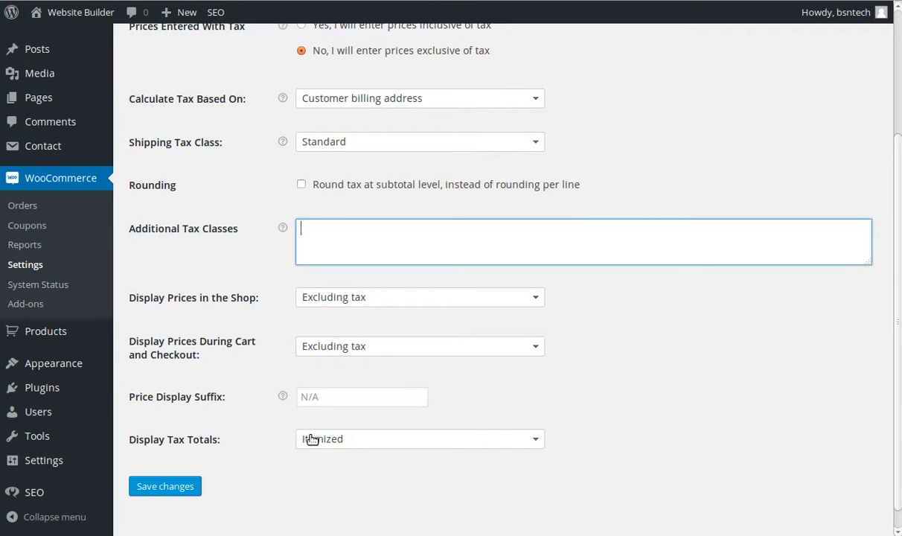
pyautogui.click(336, 438)
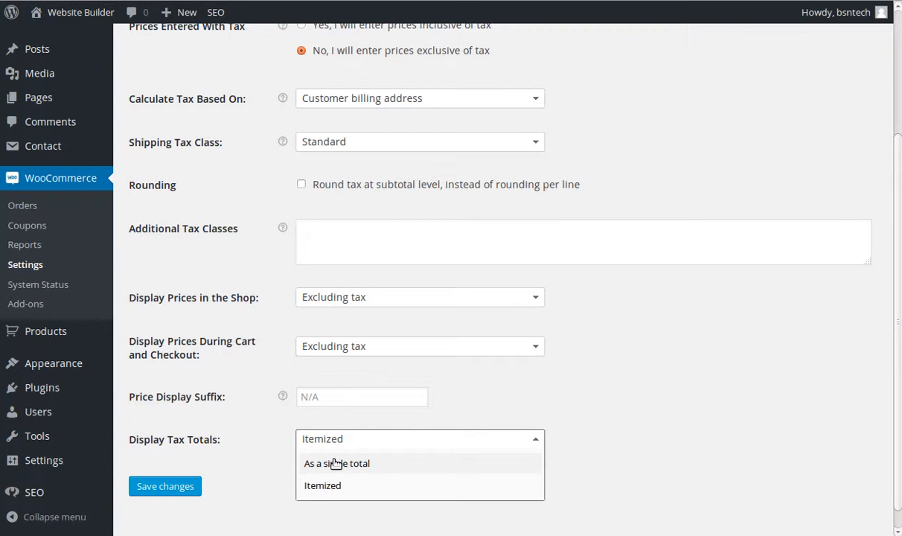
pyautogui.click(337, 463)
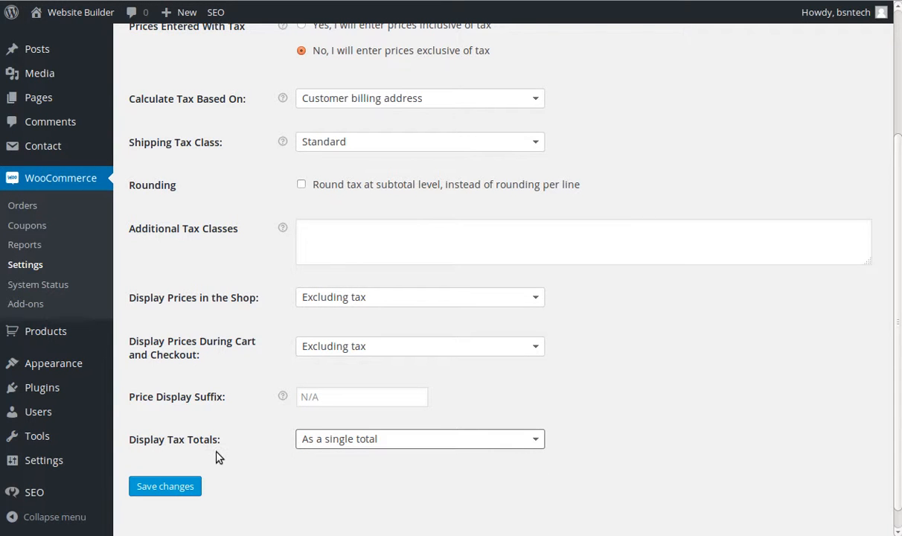
pyautogui.click(183, 486)
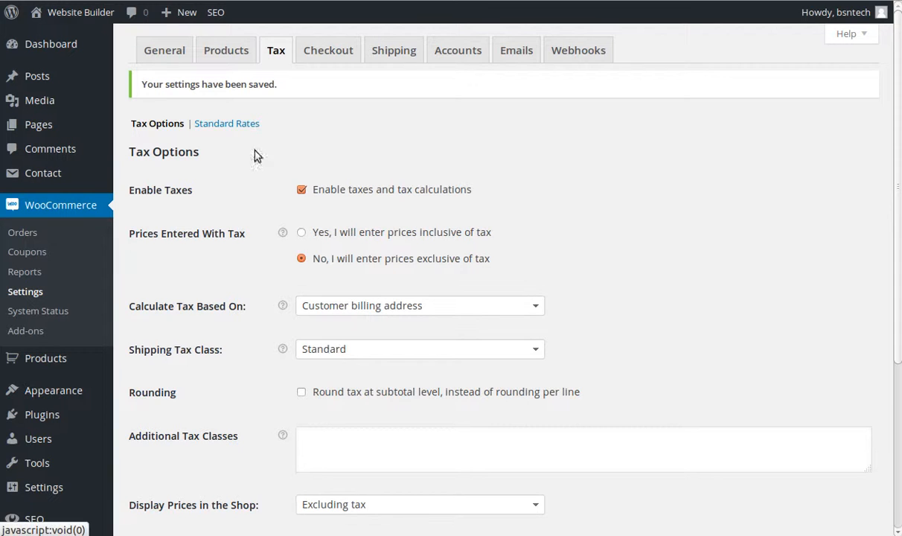
# - Add a standard tax rate for country US and state TX with rate 8% and tax name Tax, and save it
pyautogui.click(238, 125)
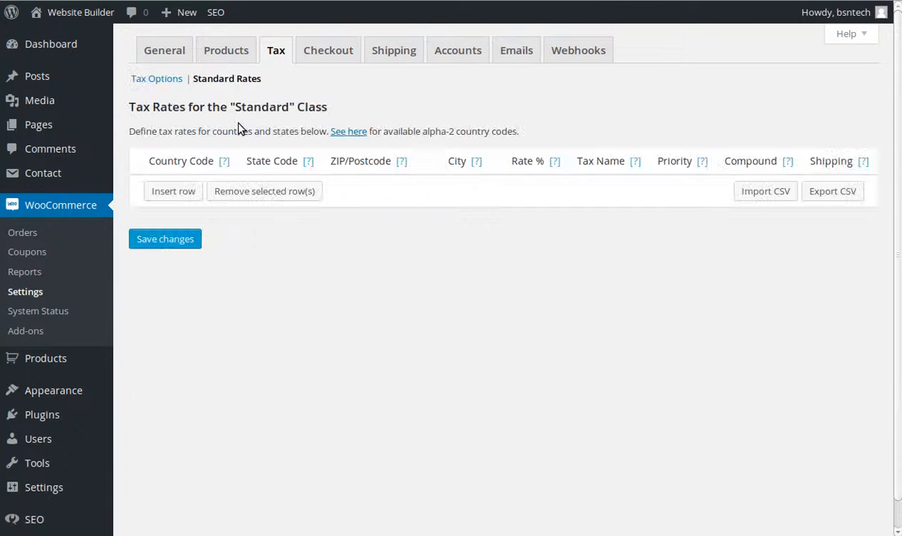
pyautogui.click(185, 194)
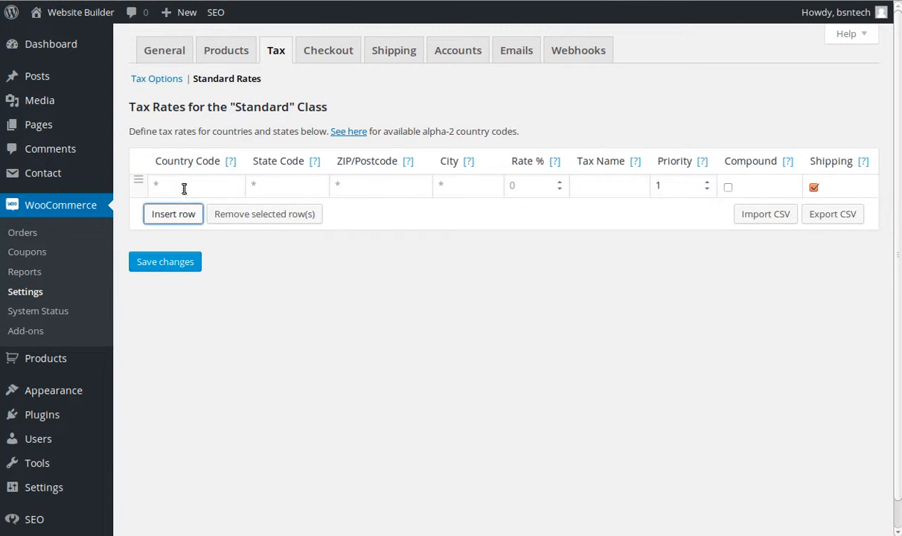
pyautogui.write('US')
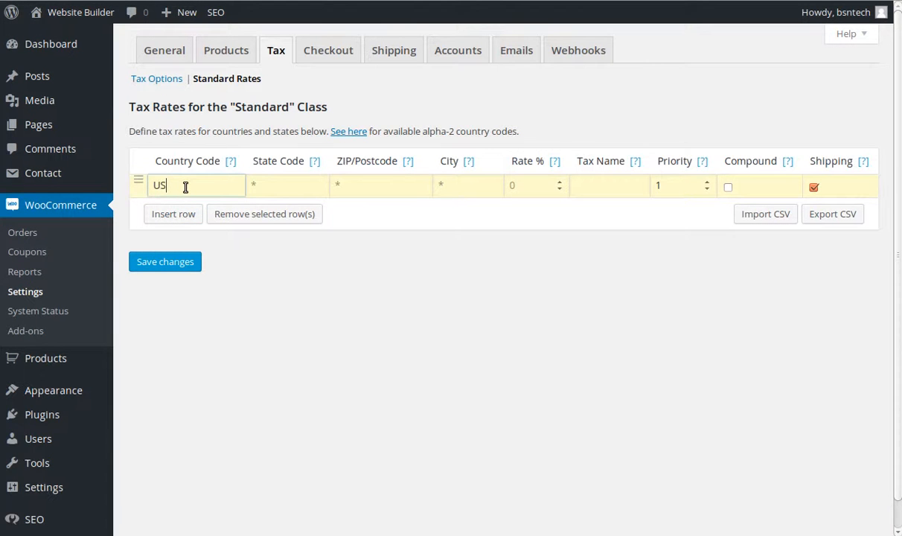
pyautogui.click(269, 185)
pyautogui.write('TX')
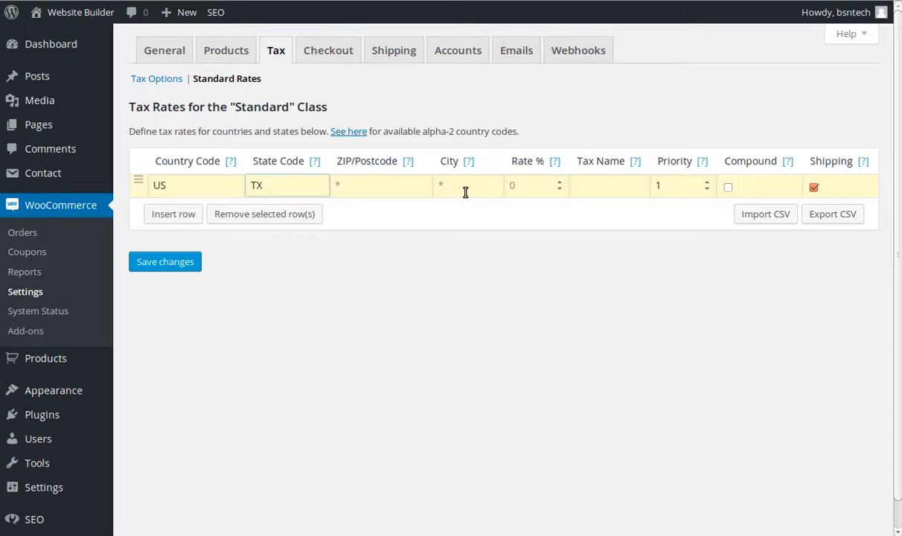
pyautogui.click(523, 191)
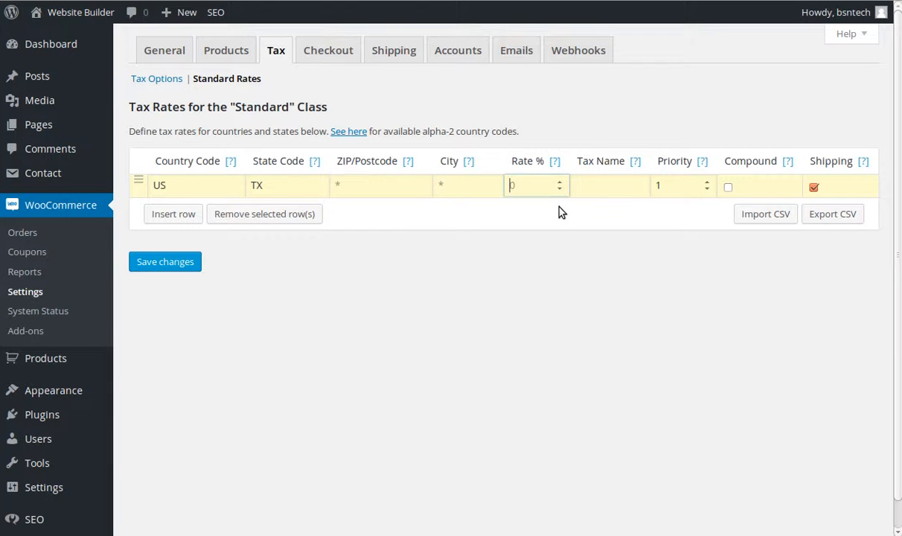
pyautogui.write('0')
pyautogui.click(176, 263)
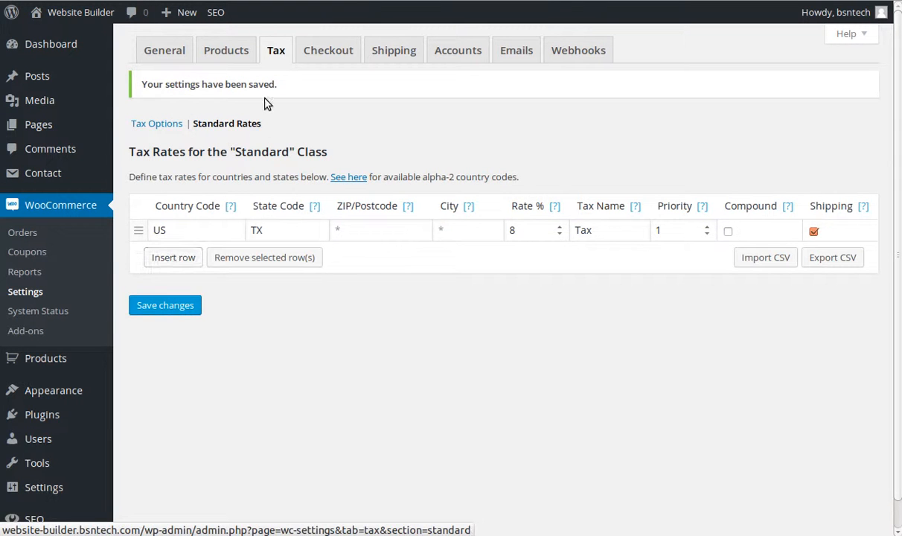
# - Review the checkout options, covering coupons, guest checkout, checkout pages, the Terms and Conditions page choices, endpoints and payment gateways
pyautogui.click(332, 54)
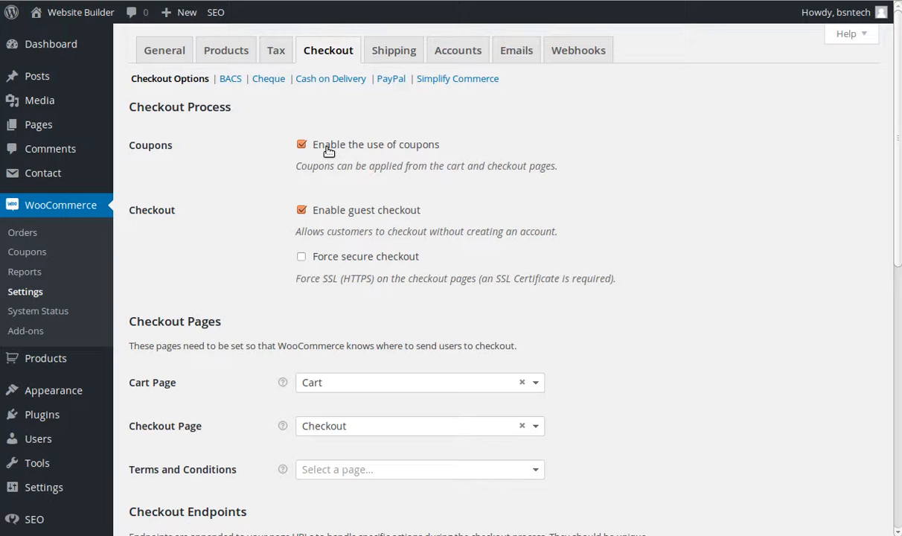
pyautogui.scroll(-1, 253, 216)
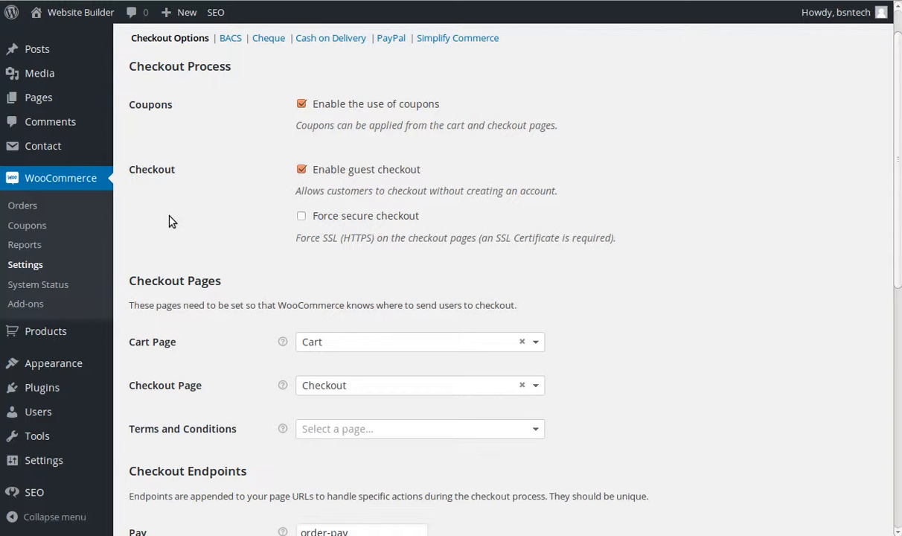
pyautogui.scroll(-2, 171, 222)
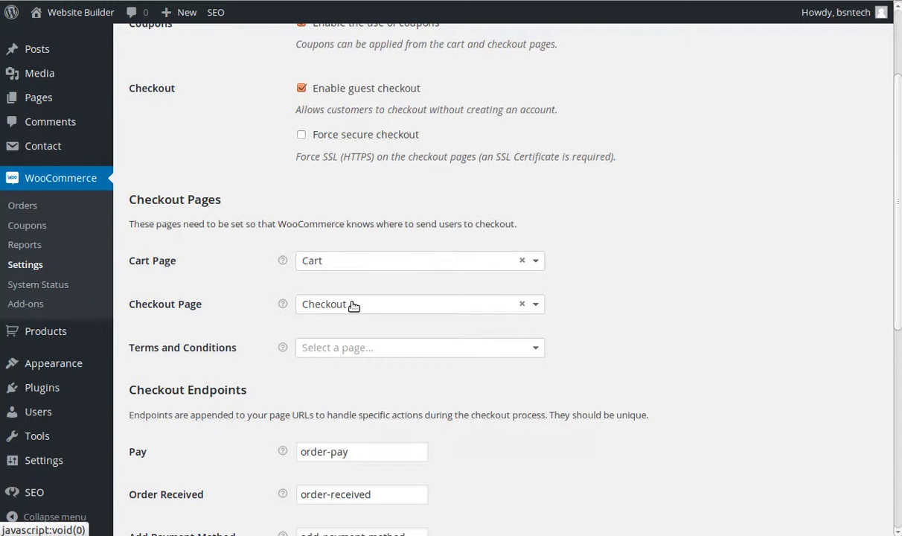
pyautogui.scroll(-1, 351, 308)
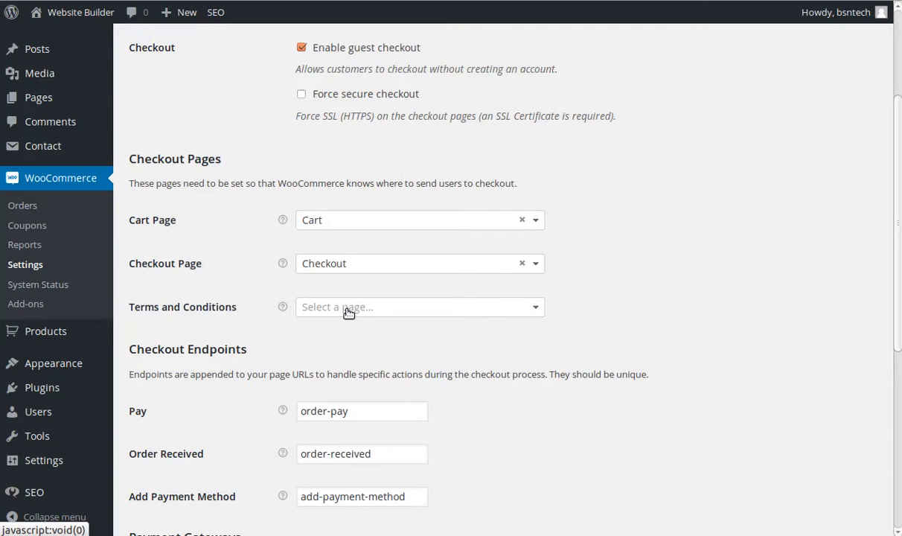
pyautogui.moveTo(59, 92)
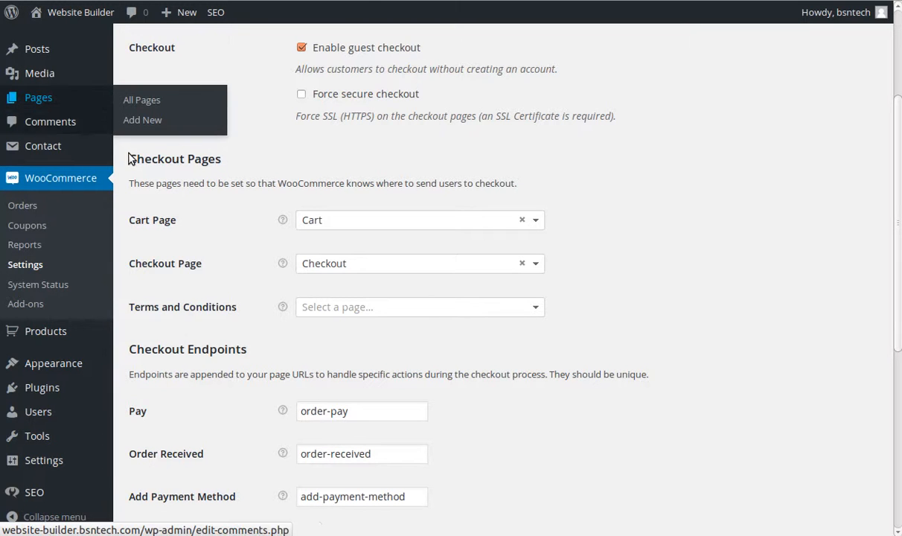
pyautogui.click(533, 308)
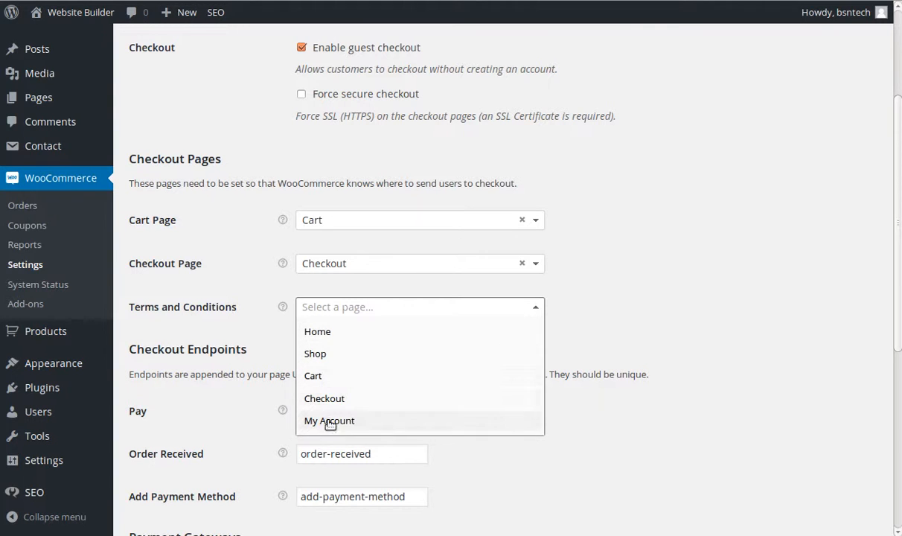
pyautogui.click(219, 317)
pyautogui.scroll(-3, 220, 315)
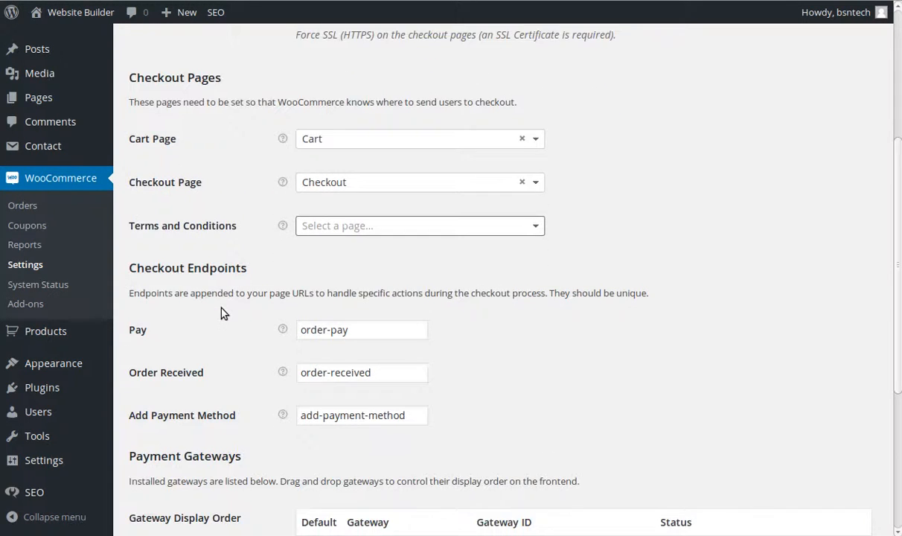
pyautogui.scroll(-2, 221, 312)
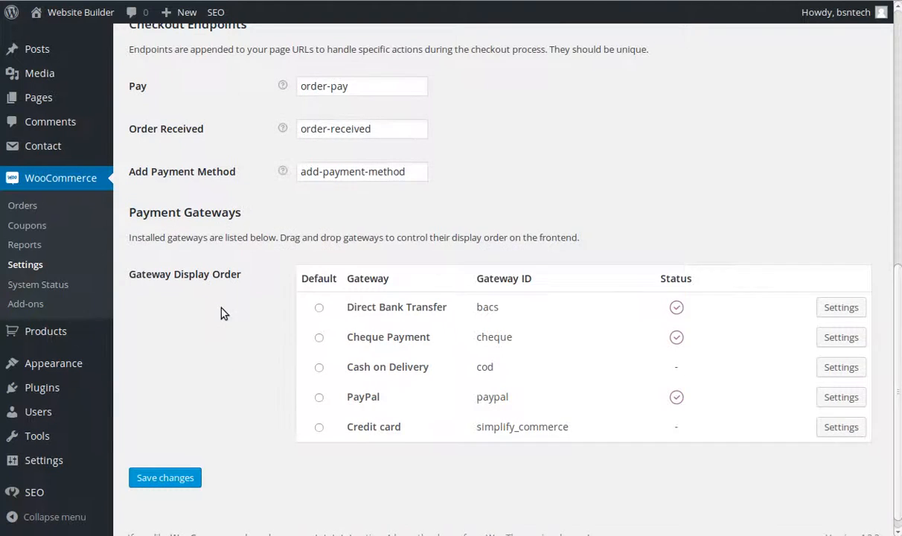
pyautogui.scroll(1, 224, 221)
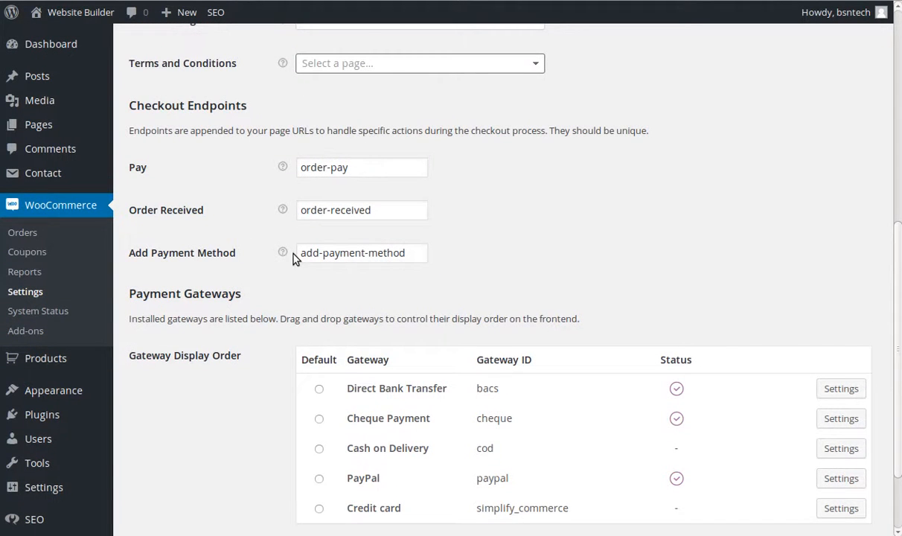
# - Disable the bank transfer (BACS) payment method and save the change
pyautogui.scroll(6, 268, 349)
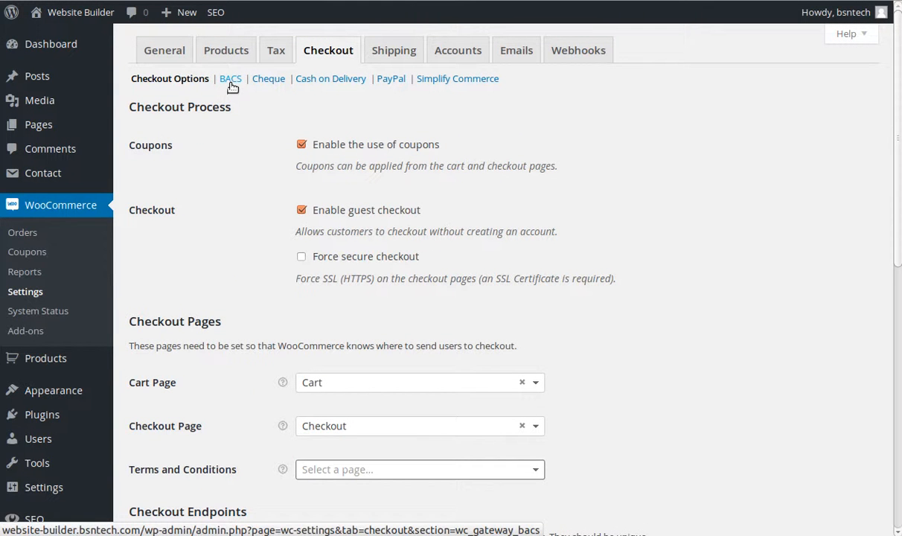
pyautogui.click(231, 79)
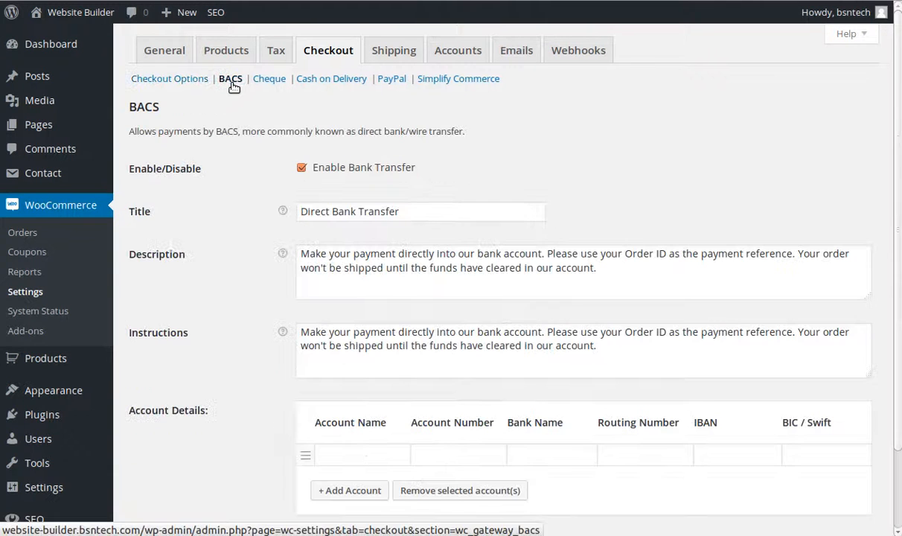
pyautogui.click(302, 168)
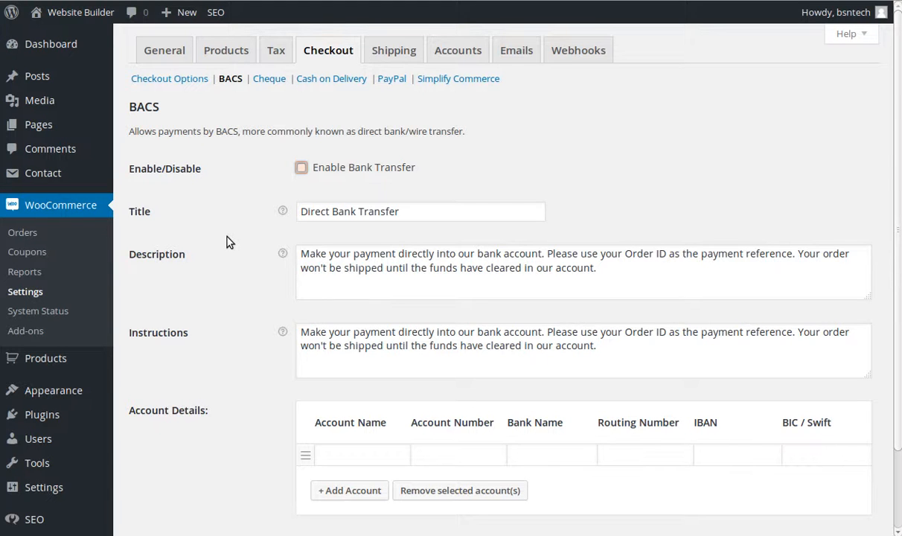
pyautogui.scroll(-3, 227, 242)
pyautogui.click(174, 464)
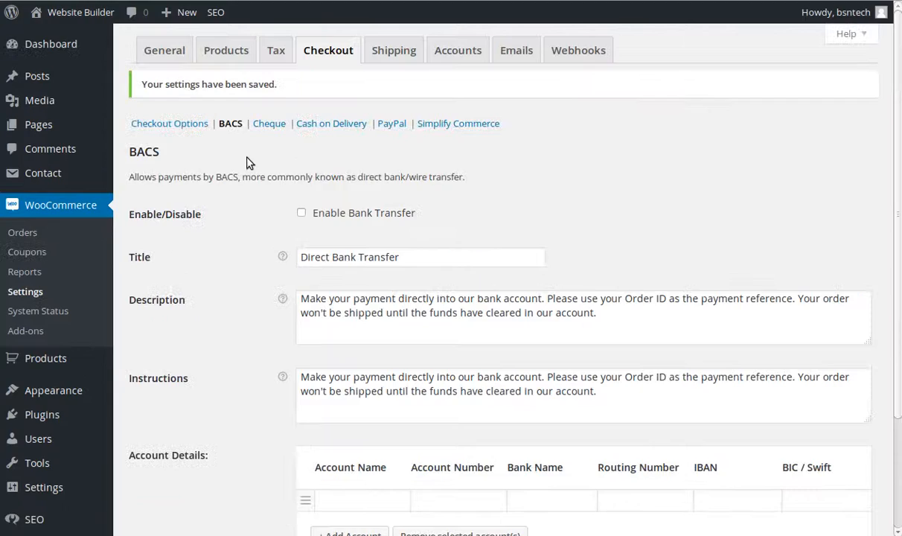
# - Disable the cheque payment method and save the change
pyautogui.click(268, 125)
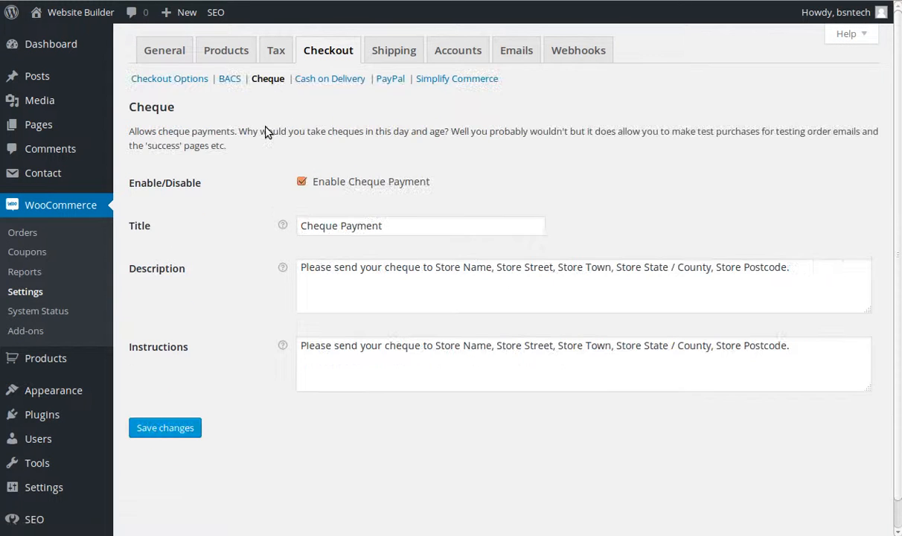
pyautogui.click(303, 183)
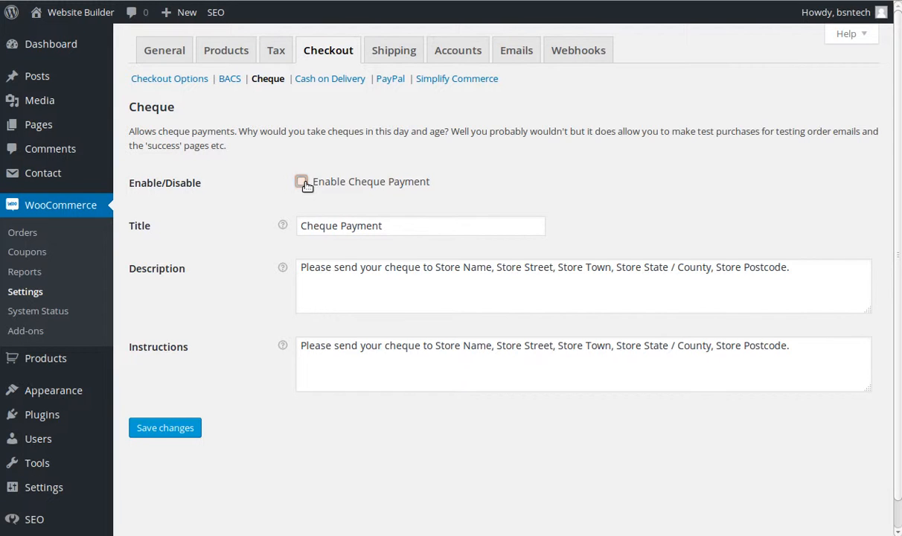
pyautogui.click(185, 431)
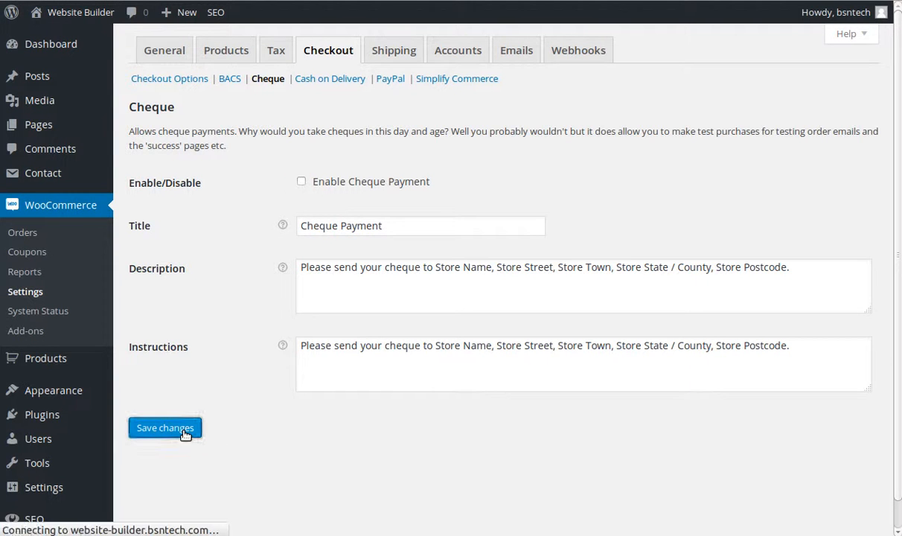
# - Try changing the PayPal payment method's title to PayPal / Credit Card / Debit Card
pyautogui.click(337, 123)
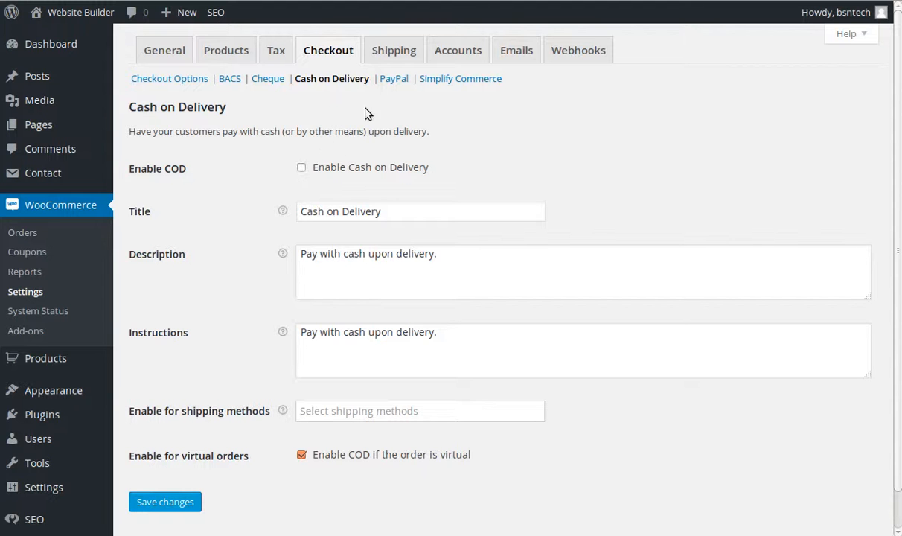
pyautogui.click(388, 81)
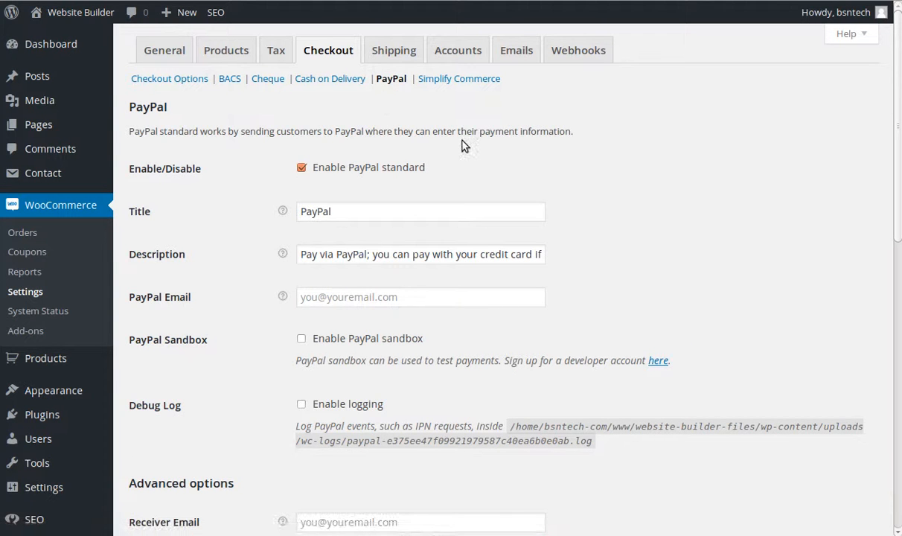
pyautogui.scroll(-1, 462, 145)
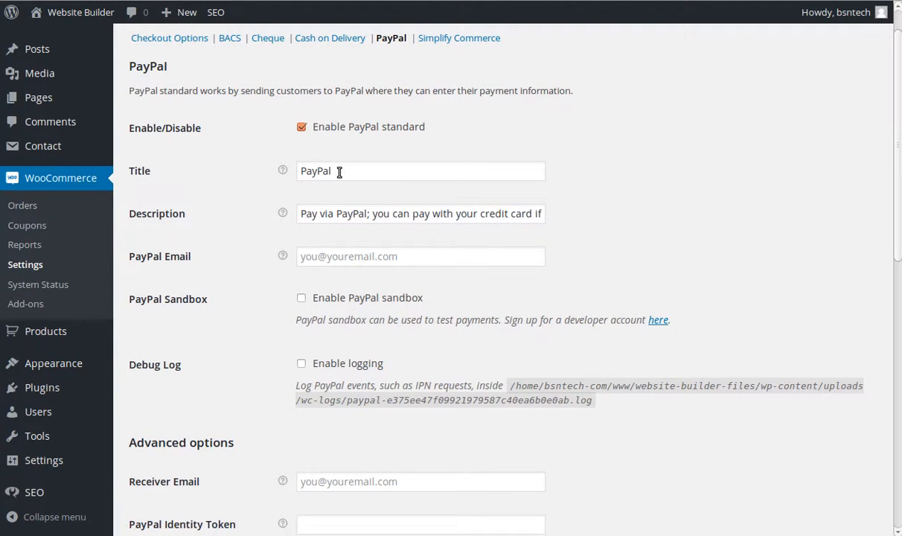
pyautogui.click(339, 172)
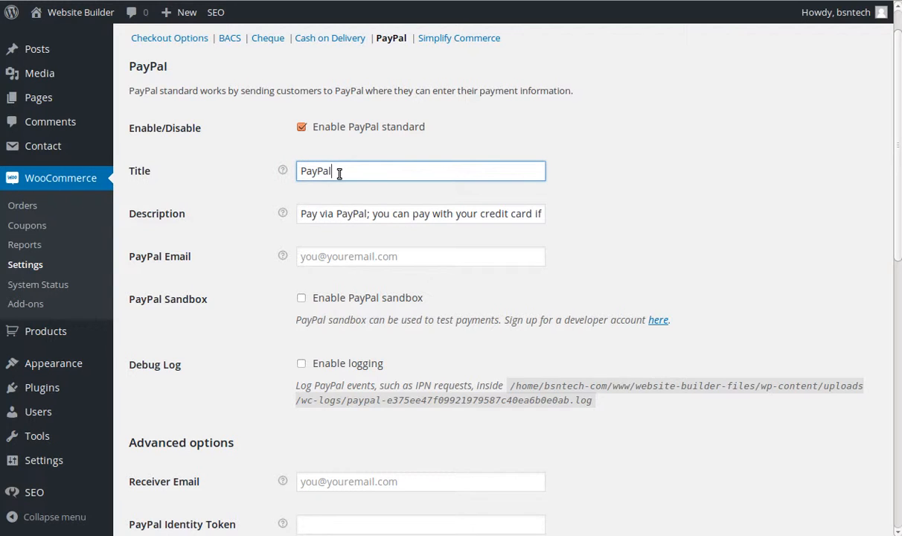
pyautogui.write('/ Credit Card / debit')
pyautogui.press('BackSpace')
pyautogui.press('BackSpace')
pyautogui.press('BackSpace')
pyautogui.press('BackSpace')
pyautogui.press('BackSpace')
pyautogui.write('Debit Card')
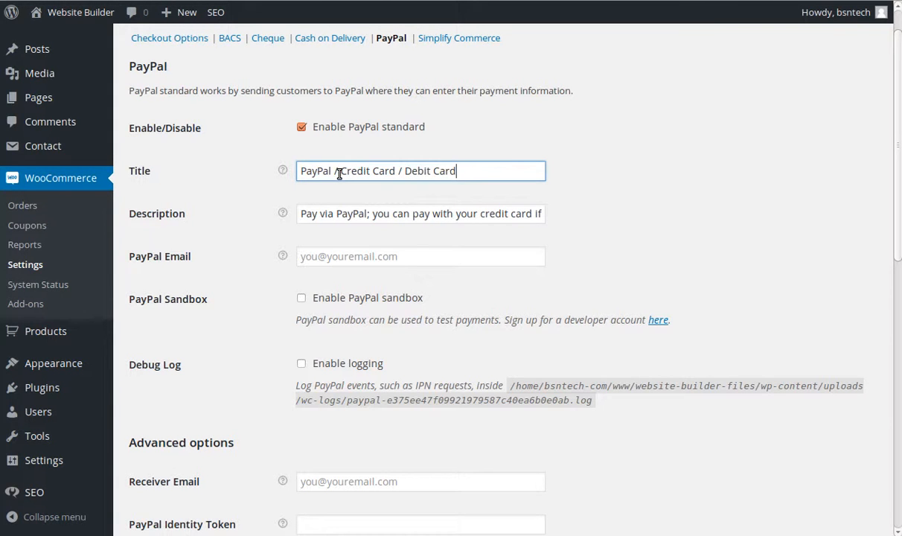
# - Review the remaining PayPal settings, covering the PayPal email, sandbox, logging, advanced options and API credentials
pyautogui.click(355, 255)
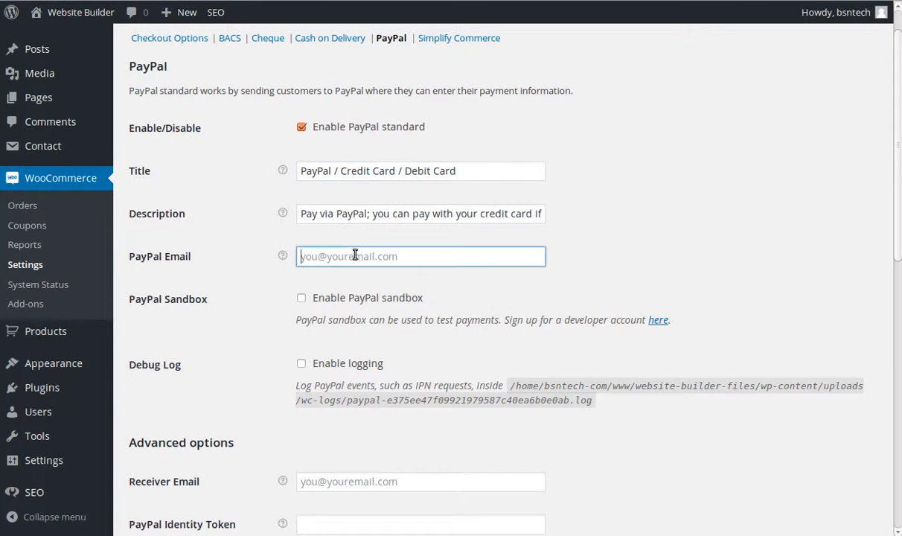
pyautogui.scroll(-2, 396, 232)
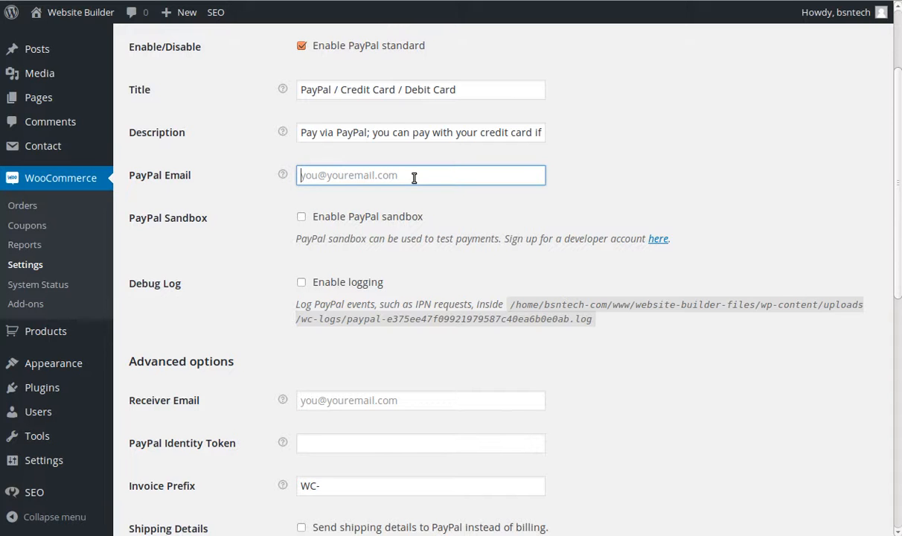
pyautogui.scroll(-5, 413, 176)
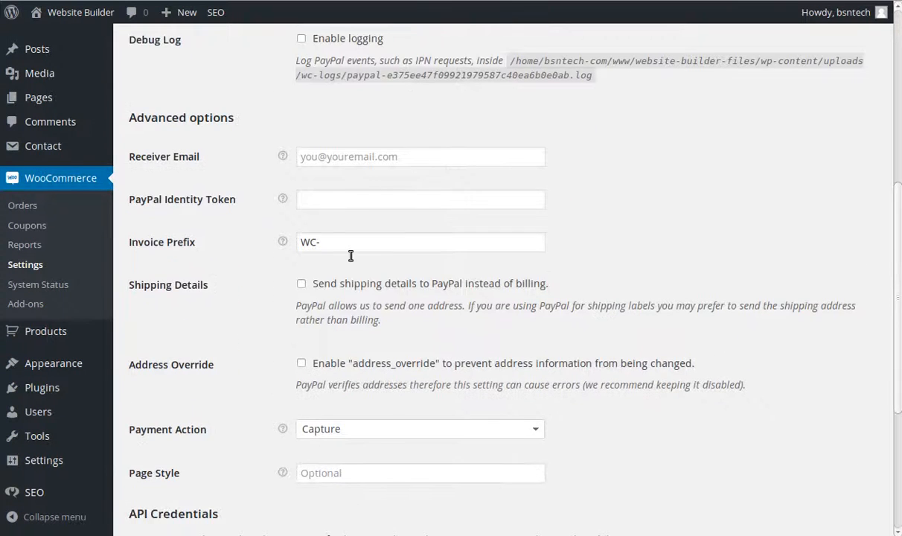
pyautogui.scroll(-5, 268, 367)
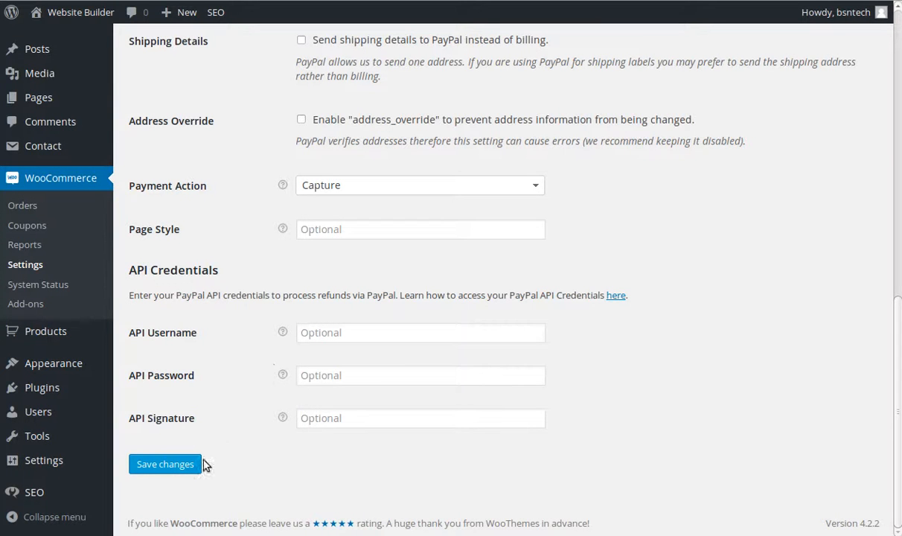
pyautogui.scroll(17, 179, 443)
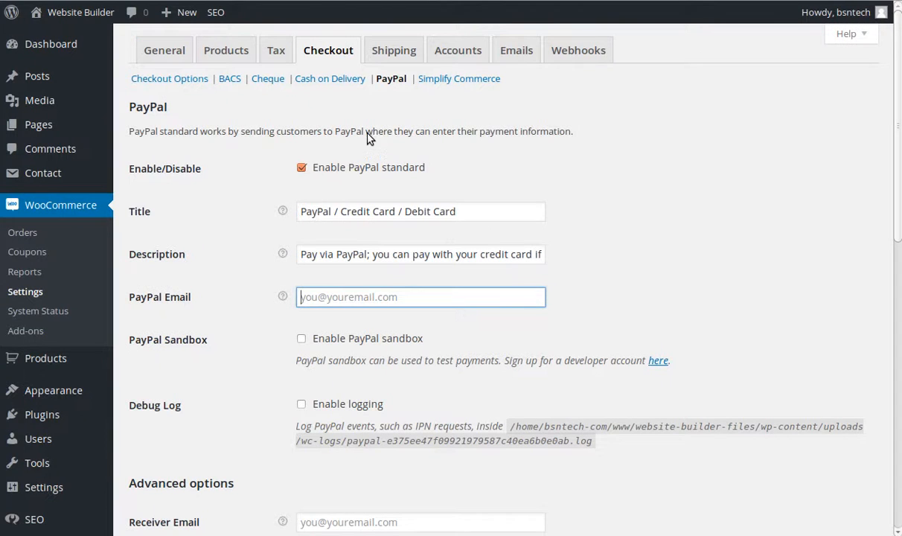
# - Leave the PayPal settings without saving and review the shipping options, covering display mode, destination, the location restriction choices and shipping methods
pyautogui.click(394, 60)
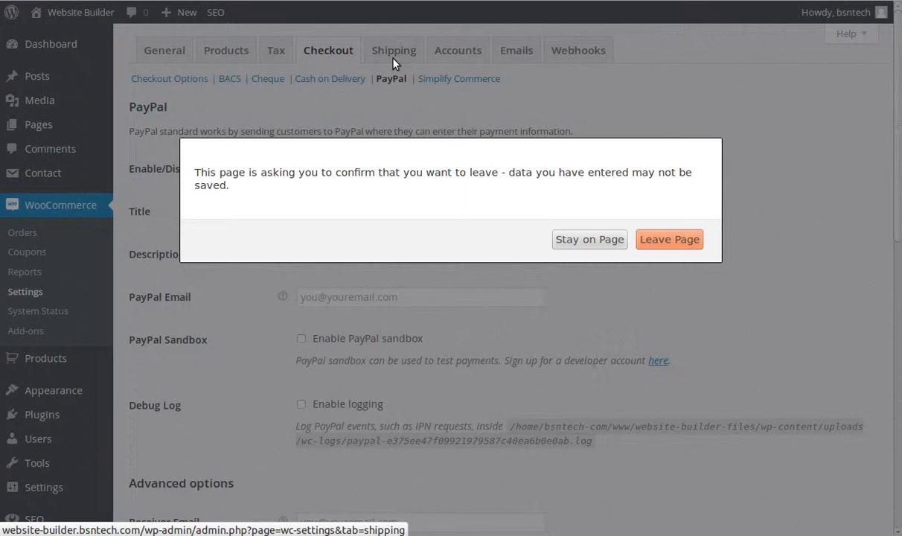
pyautogui.click(669, 240)
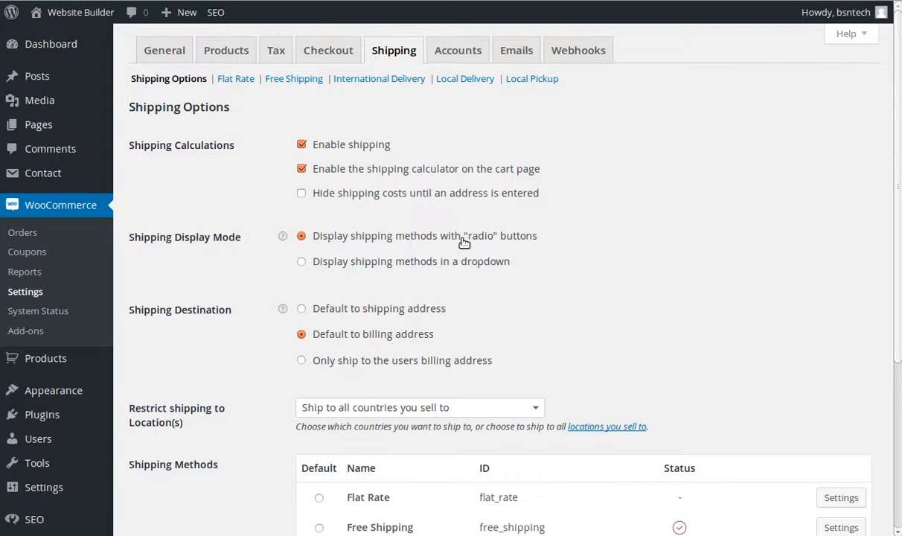
pyautogui.click(301, 262)
pyautogui.click(302, 236)
pyautogui.scroll(-1, 182, 320)
pyautogui.scroll(-1, 208, 320)
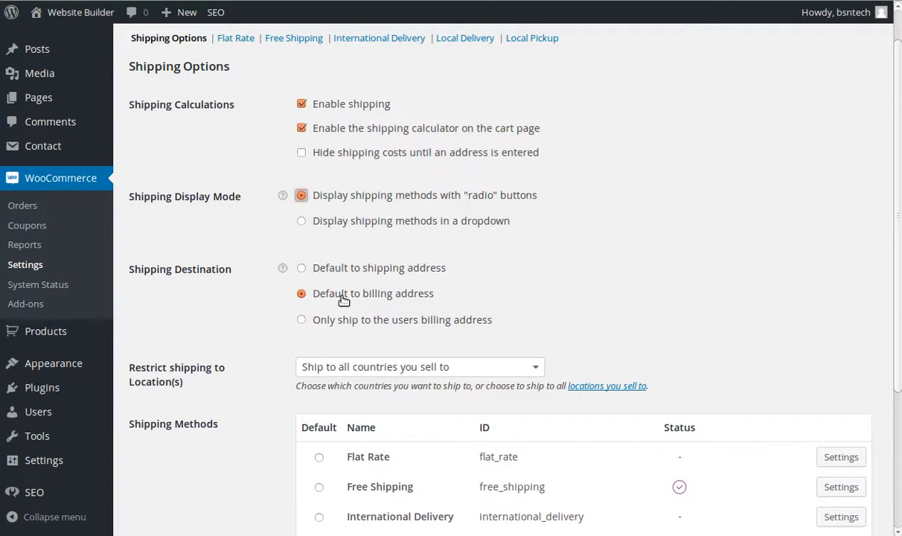
pyautogui.scroll(1, 344, 300)
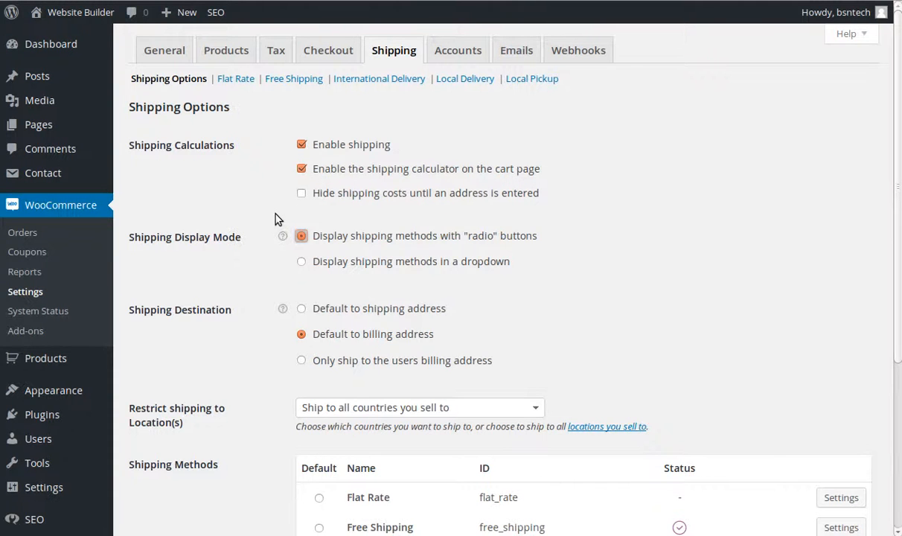
pyautogui.scroll(-5, 275, 218)
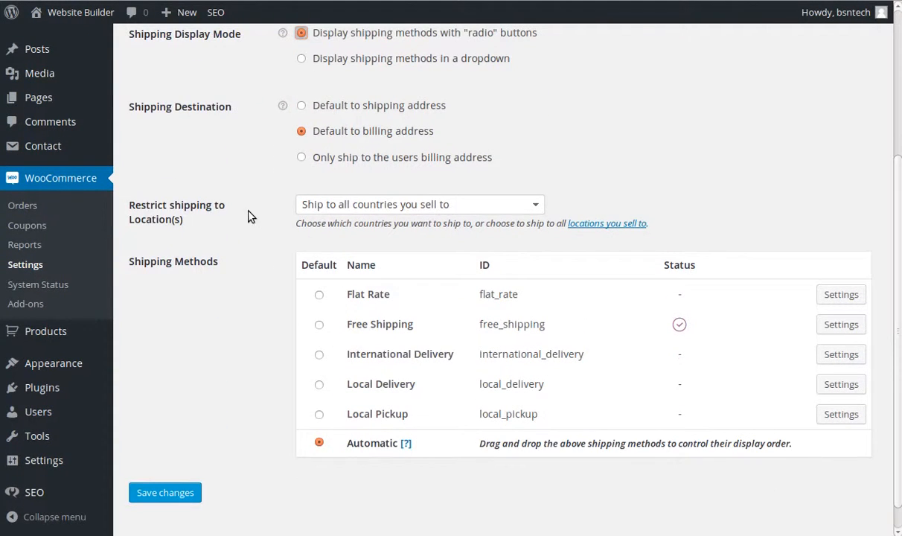
pyautogui.click(319, 209)
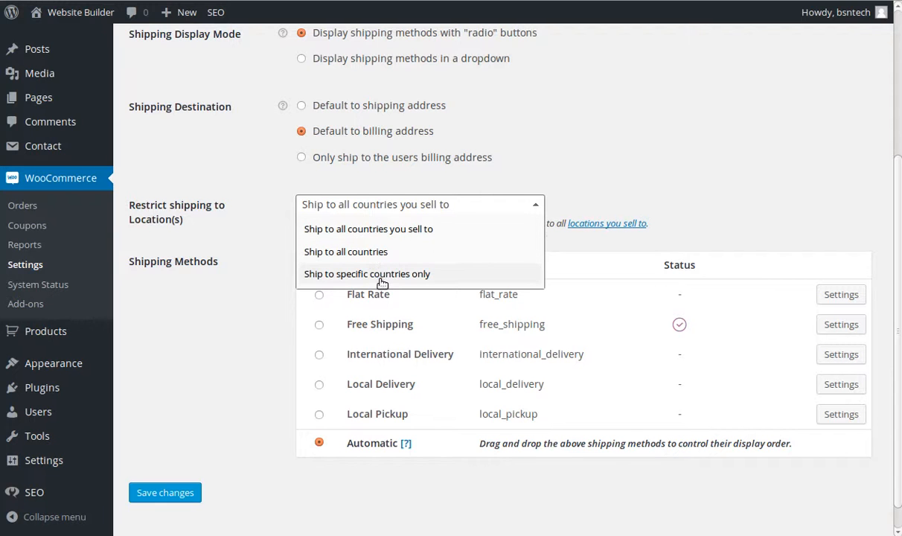
pyautogui.click(161, 286)
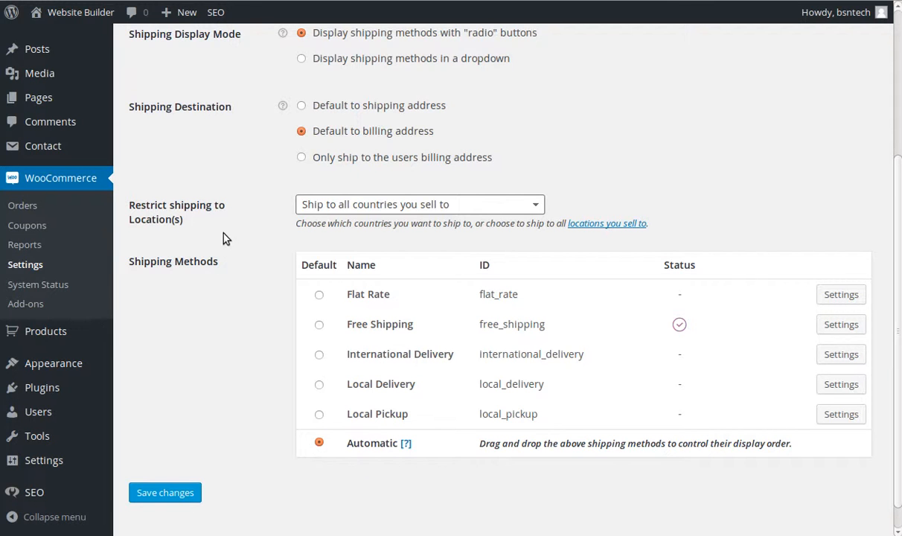
pyautogui.scroll(3, 224, 235)
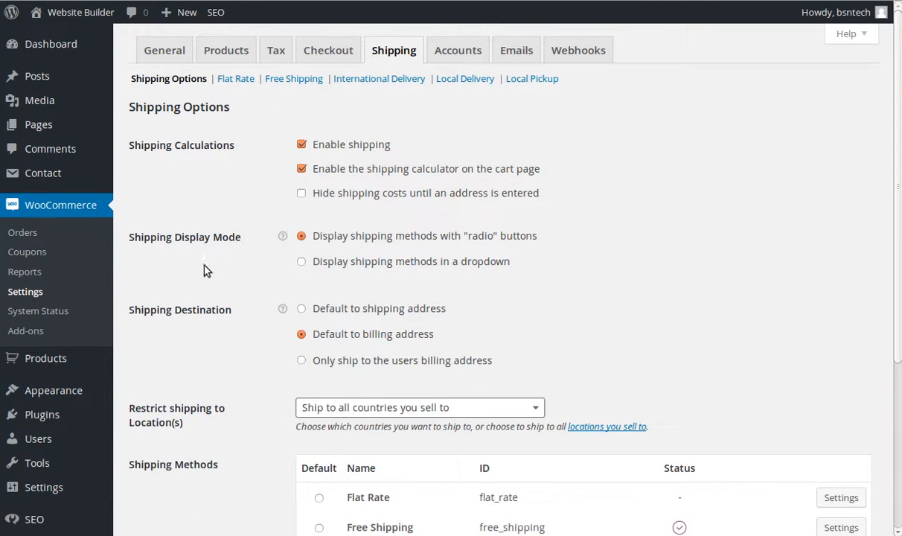
# - Leave the shipping options without saving and review the account settings, covering the account page, endpoints, registration and account creation options
pyautogui.click(447, 54)
pyautogui.click(656, 240)
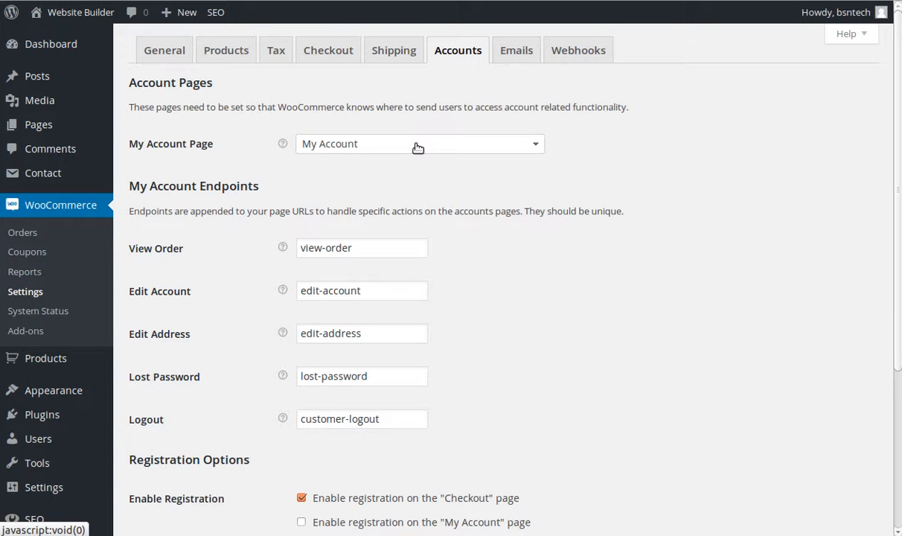
pyautogui.scroll(-3, 412, 149)
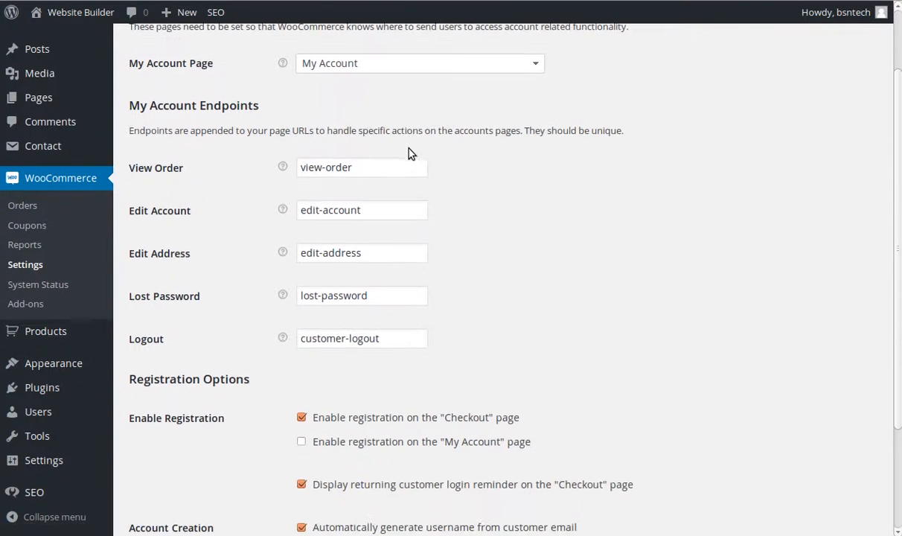
pyautogui.scroll(-2, 201, 226)
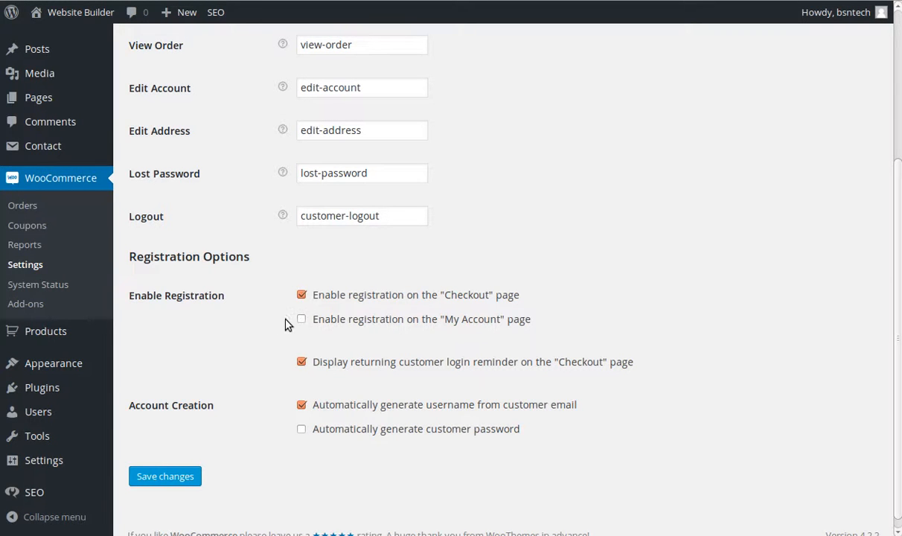
pyautogui.scroll(-1, 276, 326)
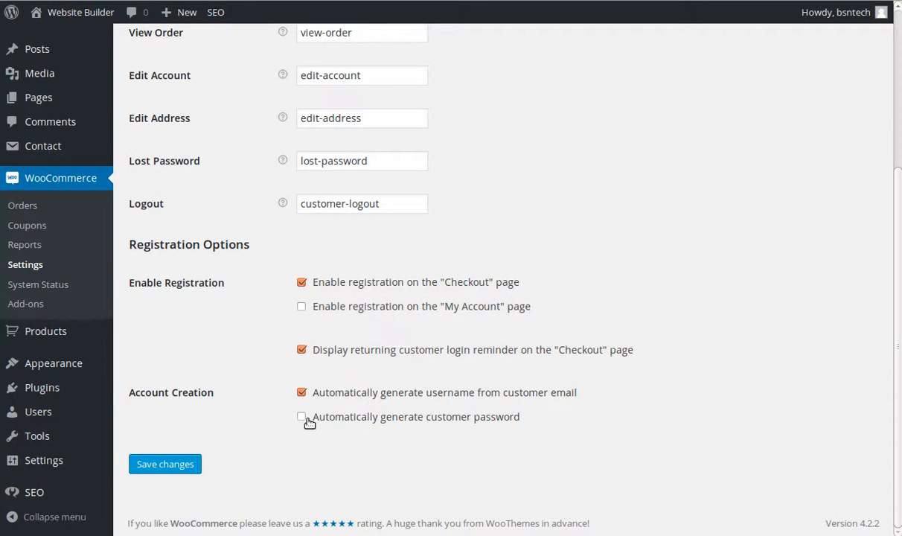
pyautogui.scroll(3, 306, 420)
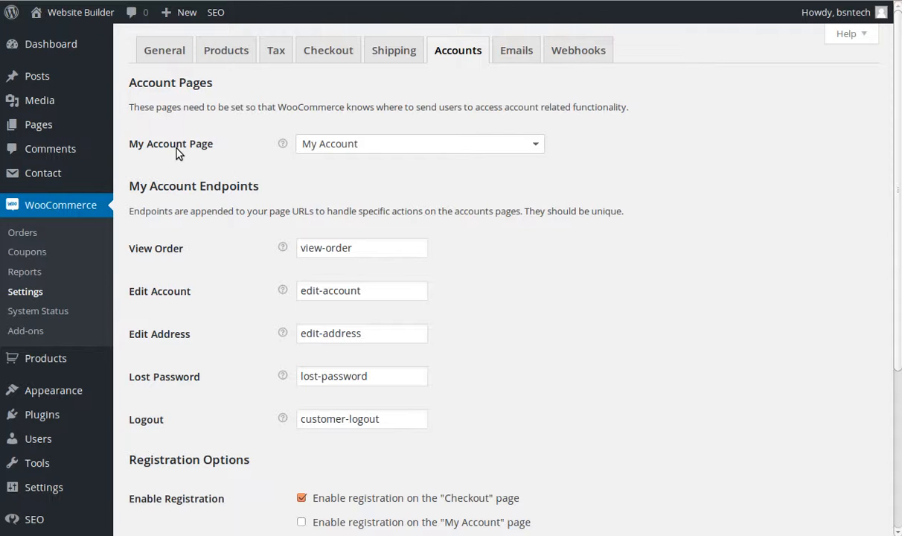
# - Review the store's email options, covering the sender details, header image, footer text and template colours
pyautogui.click(512, 60)
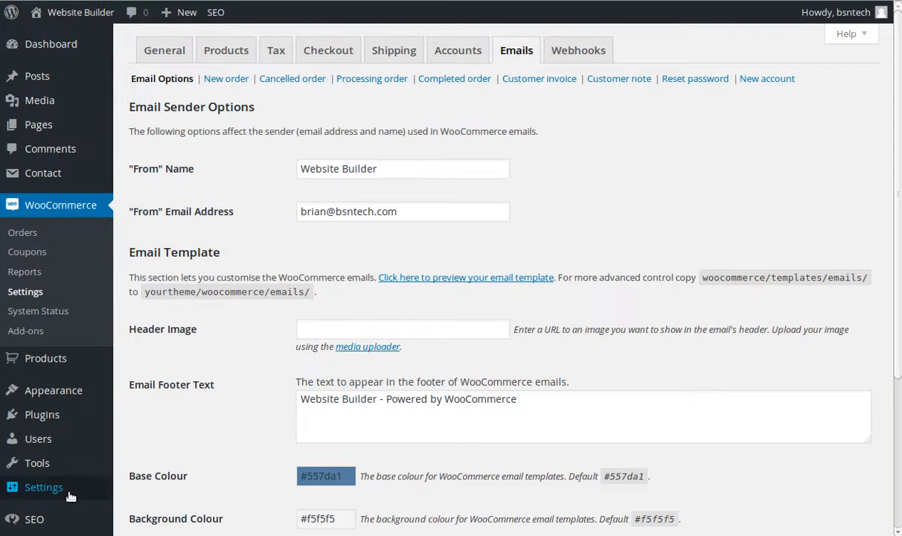
pyautogui.moveTo(68, 483)
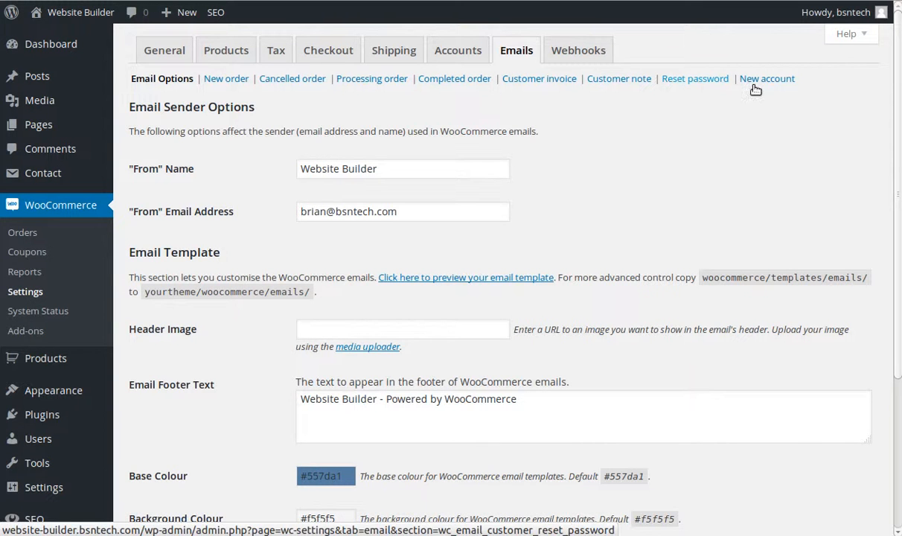
pyautogui.scroll(-3, 580, 380)
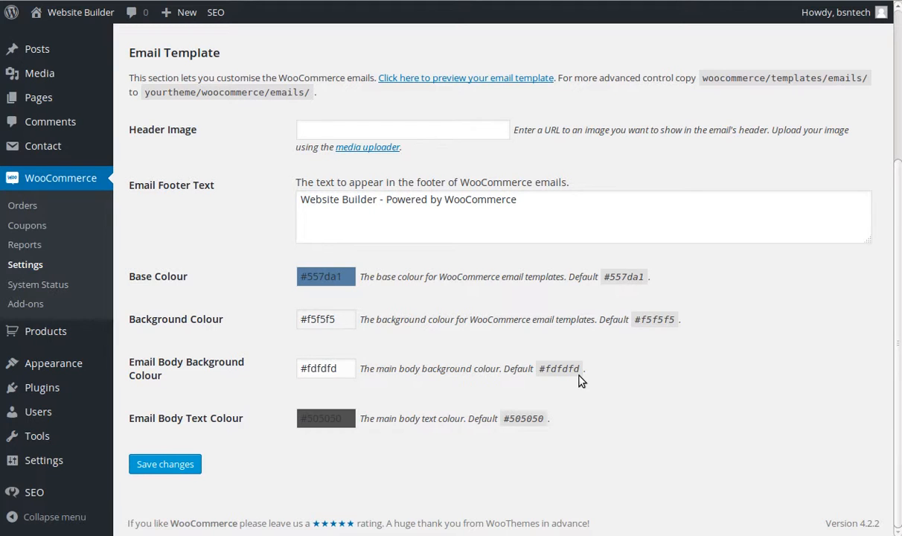
pyautogui.click(414, 132)
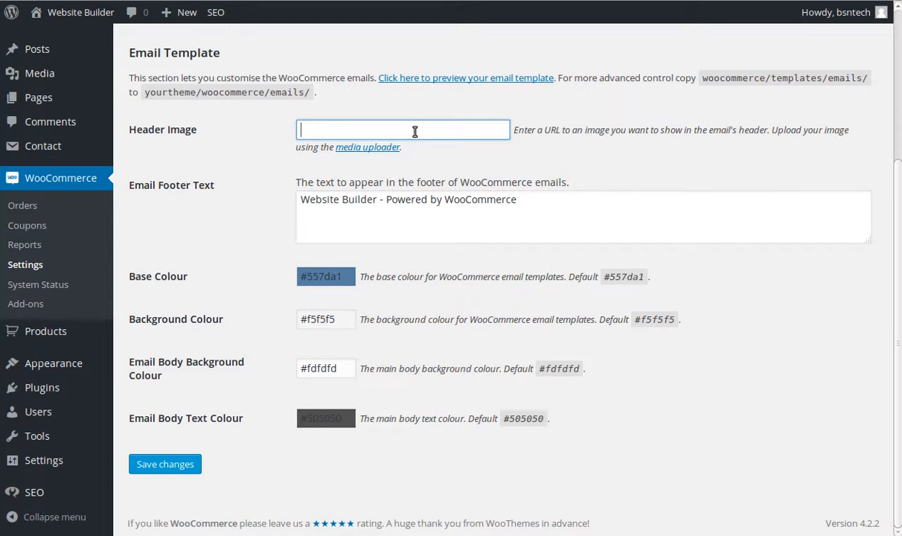
pyautogui.scroll(5, 417, 178)
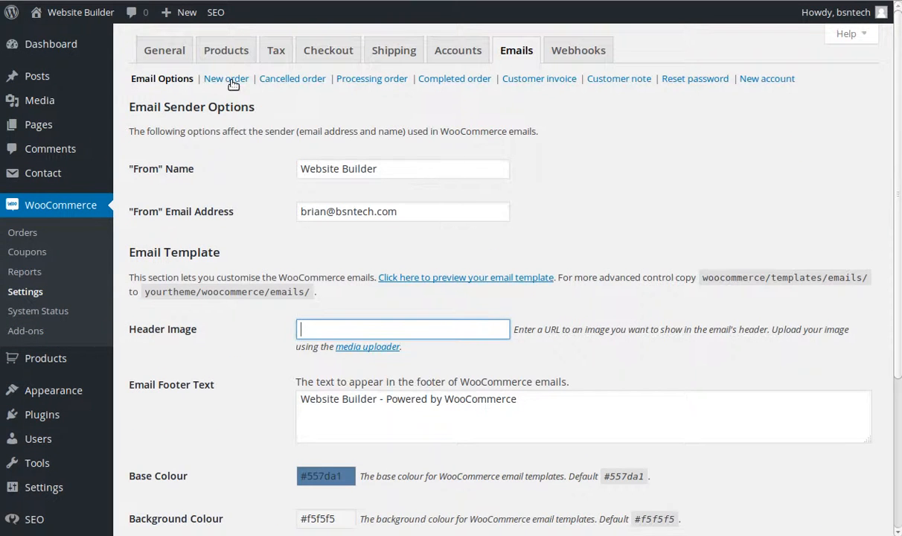
# - Review the New order and Cancelled order email notification settings, covering recipients, subject, heading and email type
pyautogui.click(231, 79)
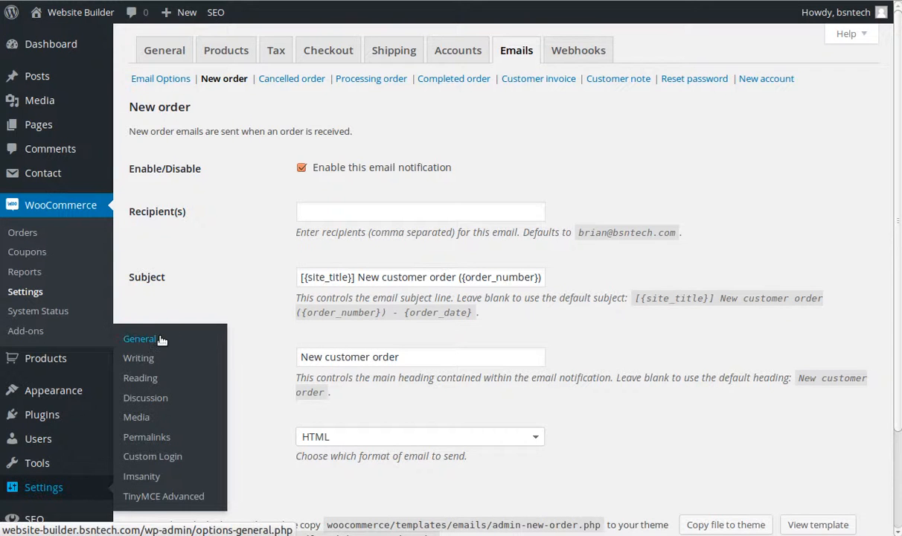
pyautogui.click(363, 214)
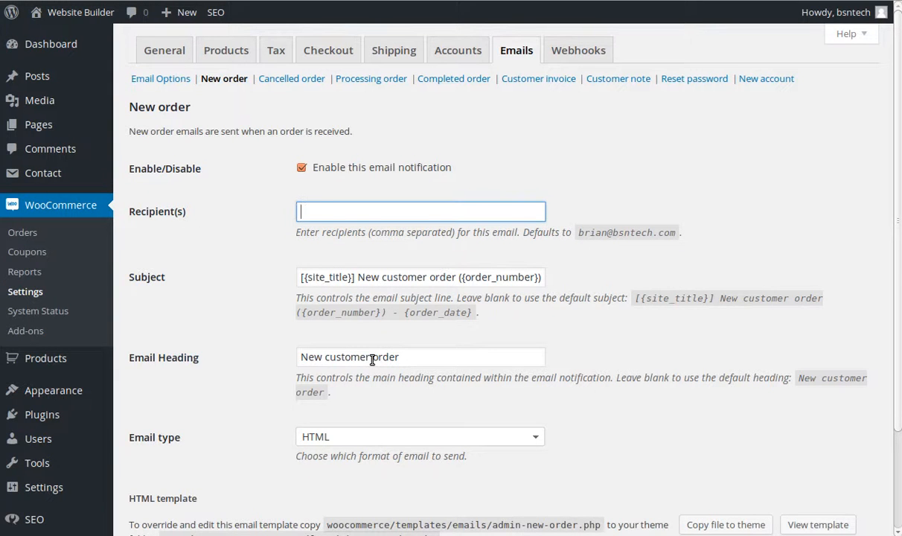
pyautogui.scroll(-1, 372, 360)
pyautogui.scroll(1, 368, 358)
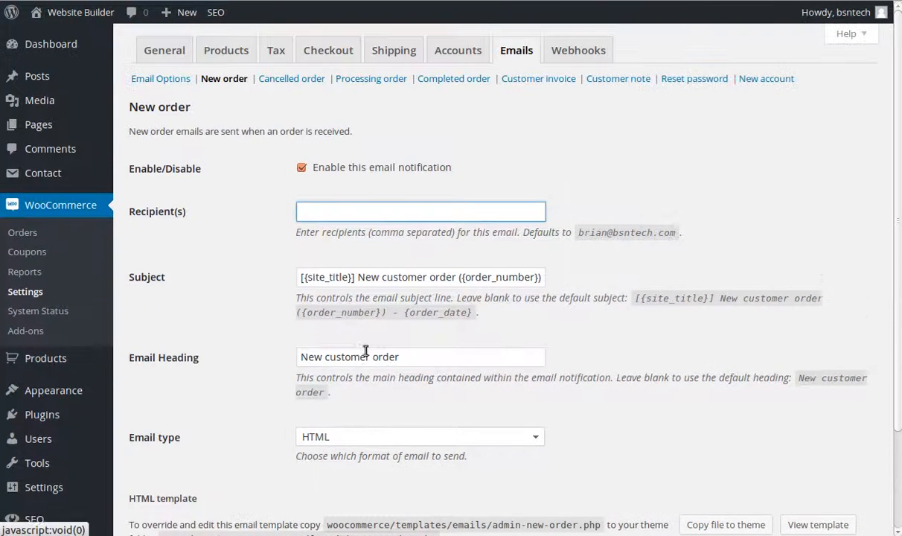
pyautogui.click(291, 80)
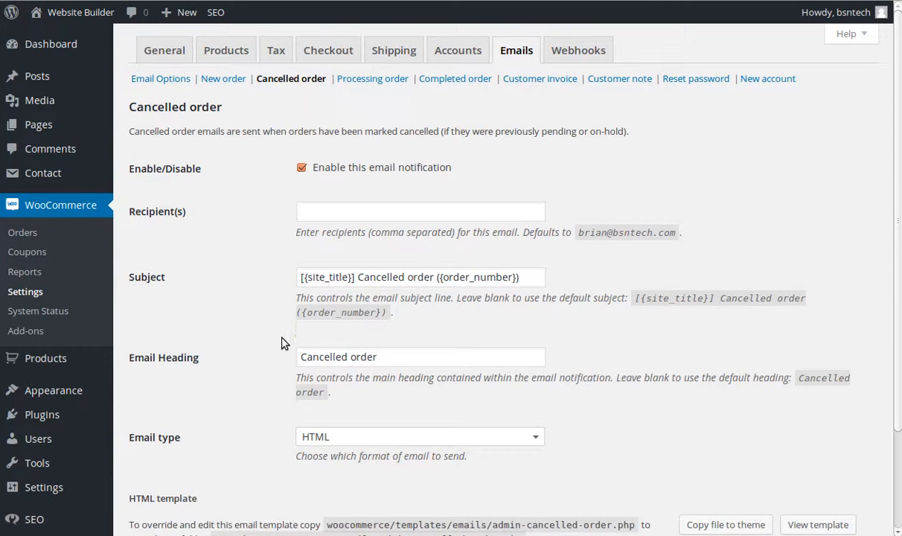
pyautogui.scroll(-1, 281, 343)
pyautogui.scroll(1, 281, 343)
# - Review the Processing order and Completed order email settings, covering subjects, headings, downloadable variants and email type
pyautogui.click(366, 82)
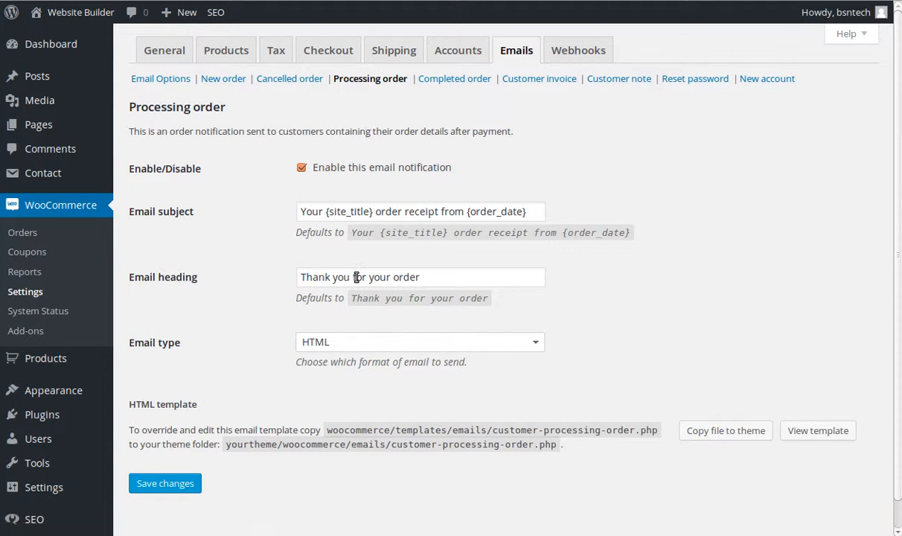
pyautogui.click(439, 82)
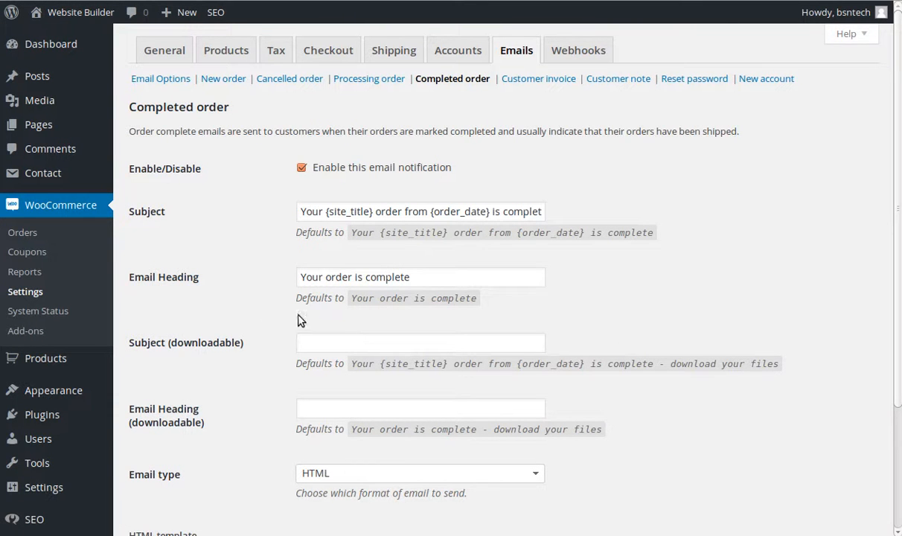
pyautogui.scroll(-3, 254, 314)
pyautogui.scroll(3, 254, 314)
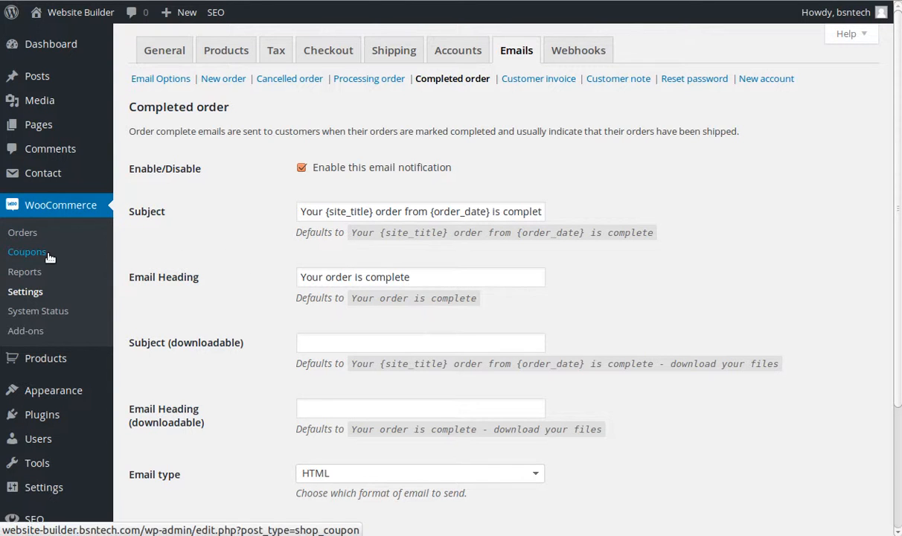
# - Start a new coupon with the code TEST1 and the description "This code will save you $10 on an order over $300."
pyautogui.click(28, 251)
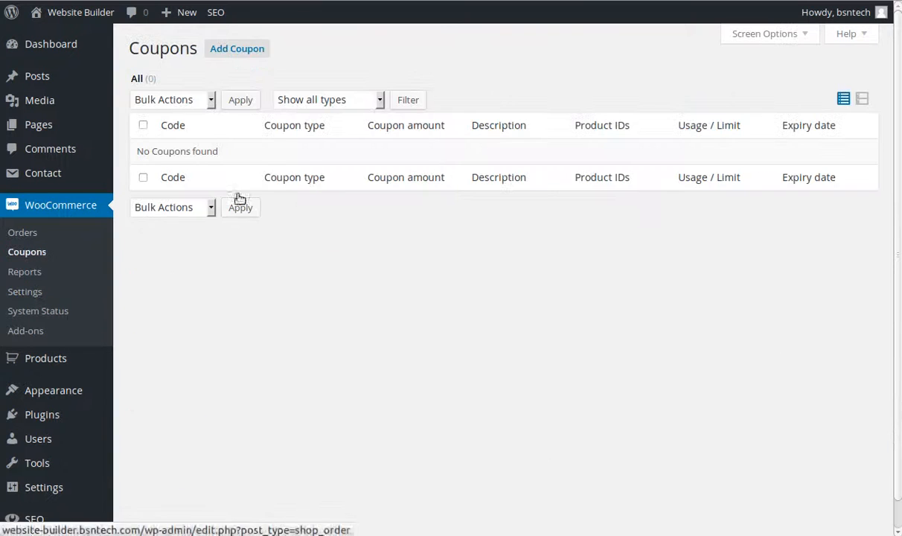
pyautogui.click(254, 53)
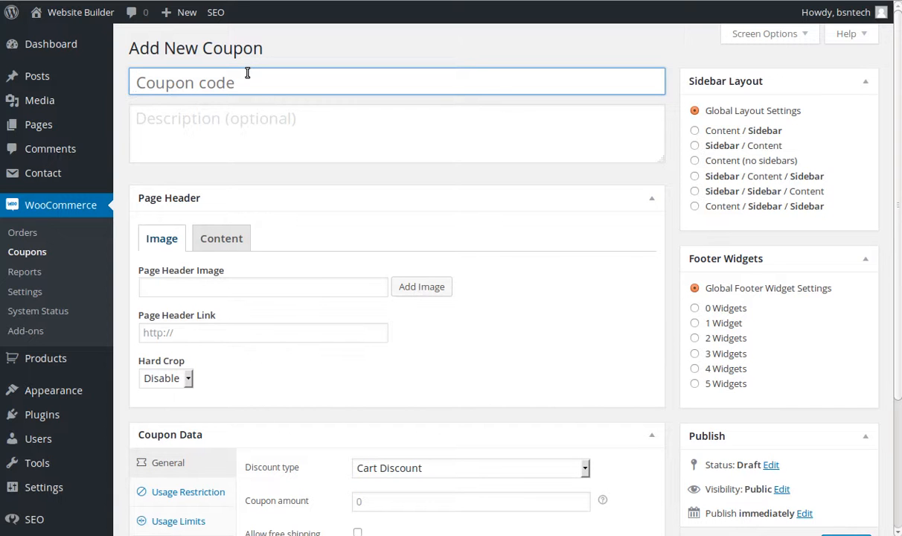
pyautogui.write('TEST1')
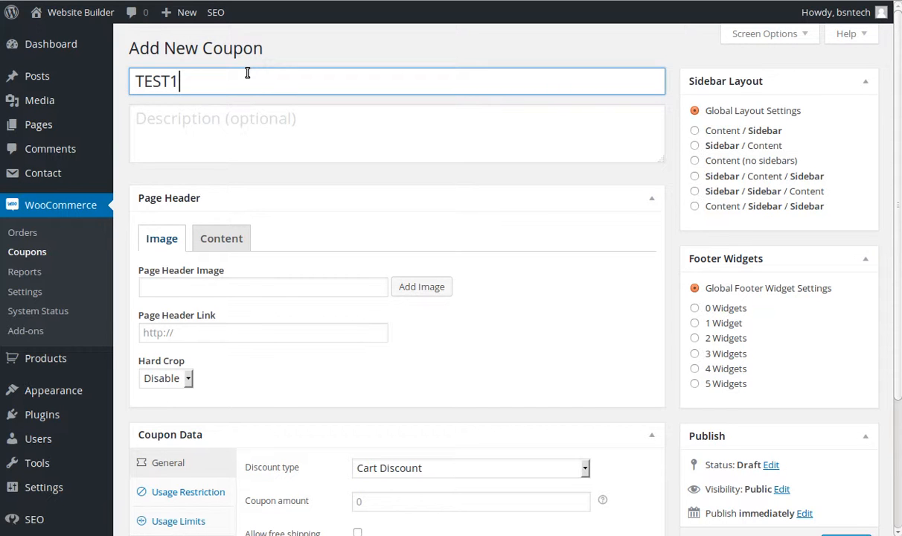
pyautogui.click(250, 120)
pyautogui.write('This')
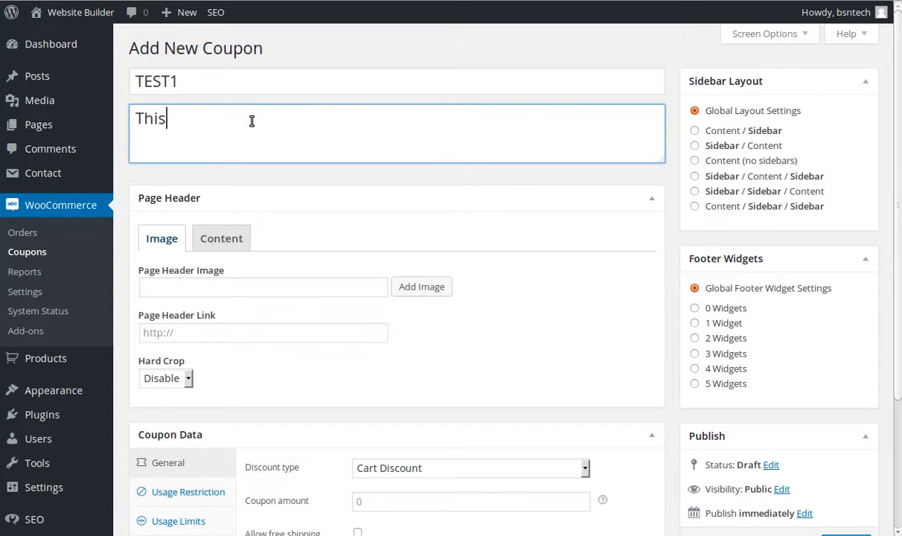
pyautogui.write(' code will save you $')
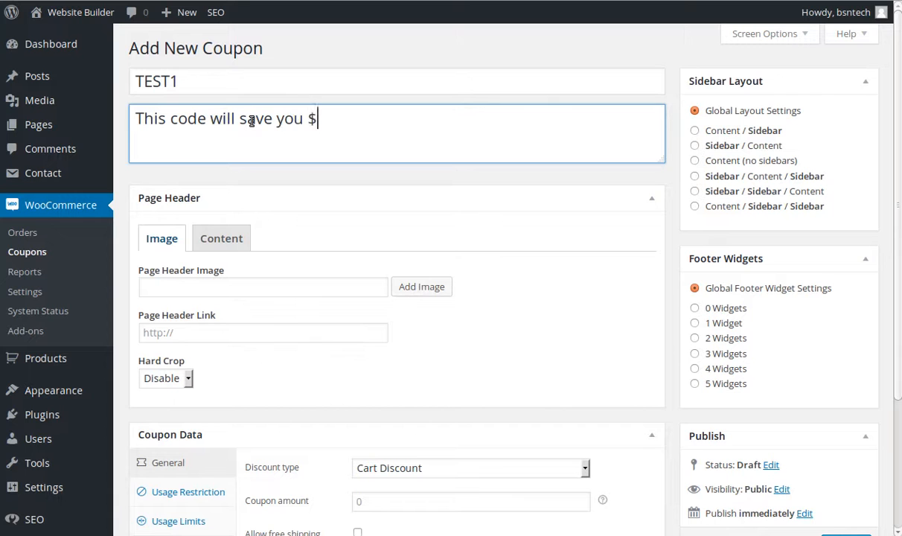
pyautogui.write('10 on an order over $300.')
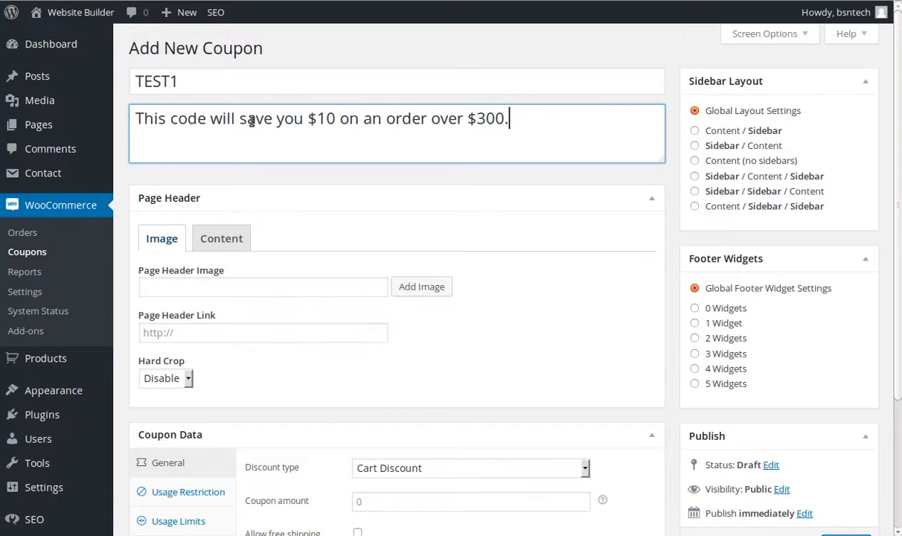
# - Set the coupon's discount type to Product % Discount
pyautogui.scroll(-2, 429, 317)
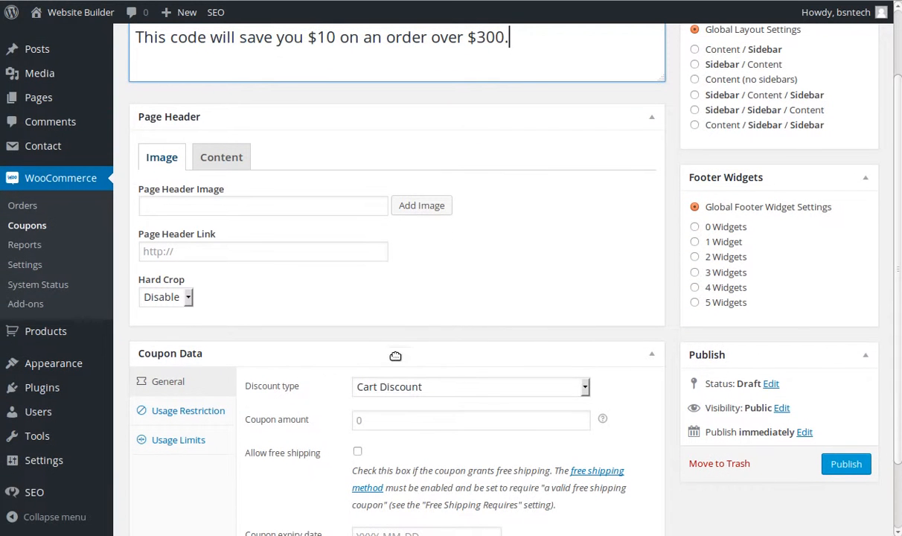
pyautogui.click(383, 390)
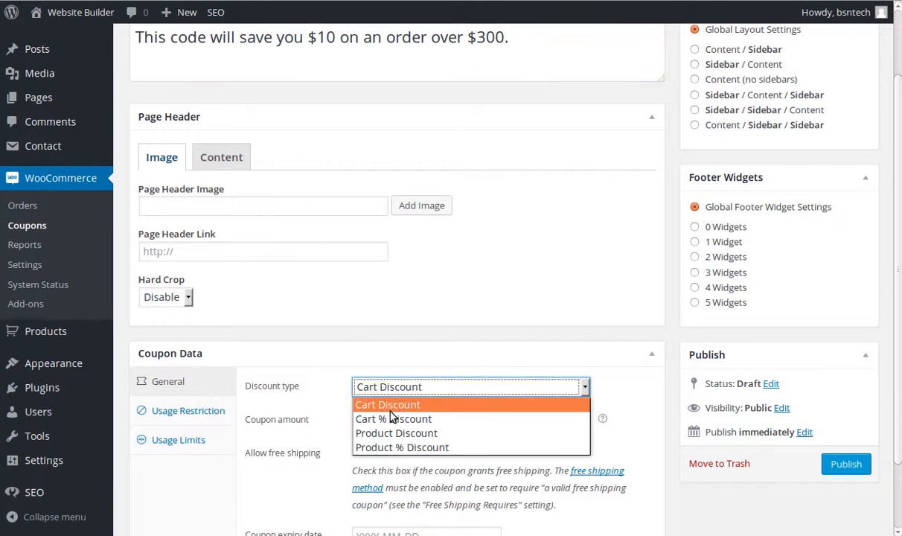
pyautogui.click(405, 449)
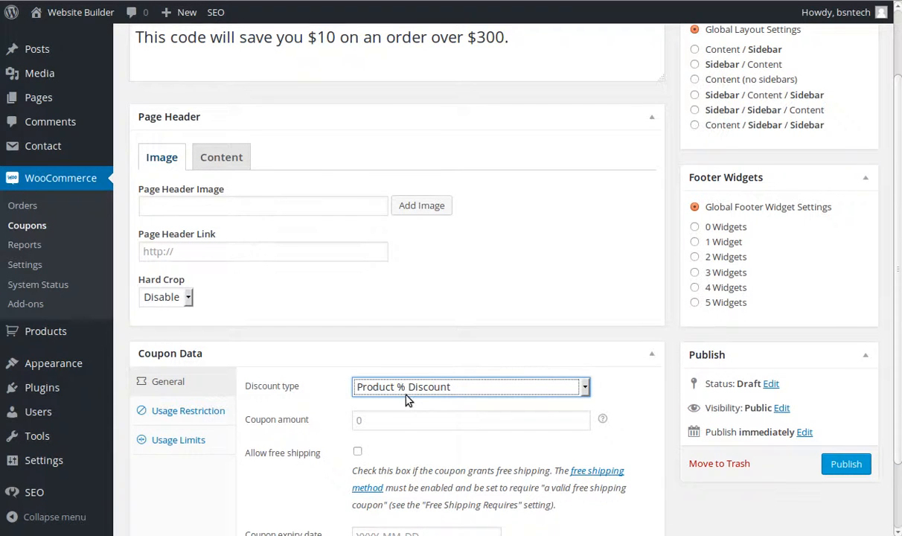
pyautogui.scroll(-1, 406, 399)
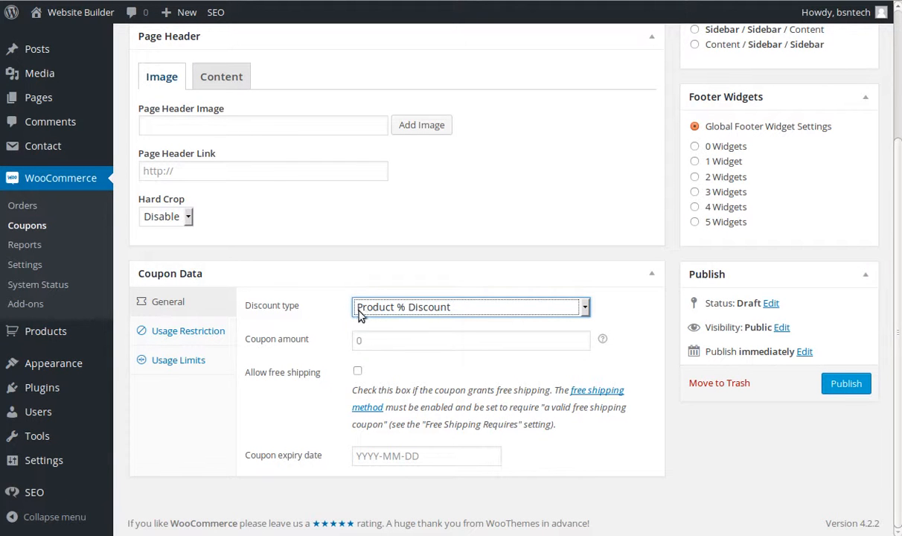
# - Set the coupon's minimum spend to 300.00 in its usage restrictions
pyautogui.click(222, 336)
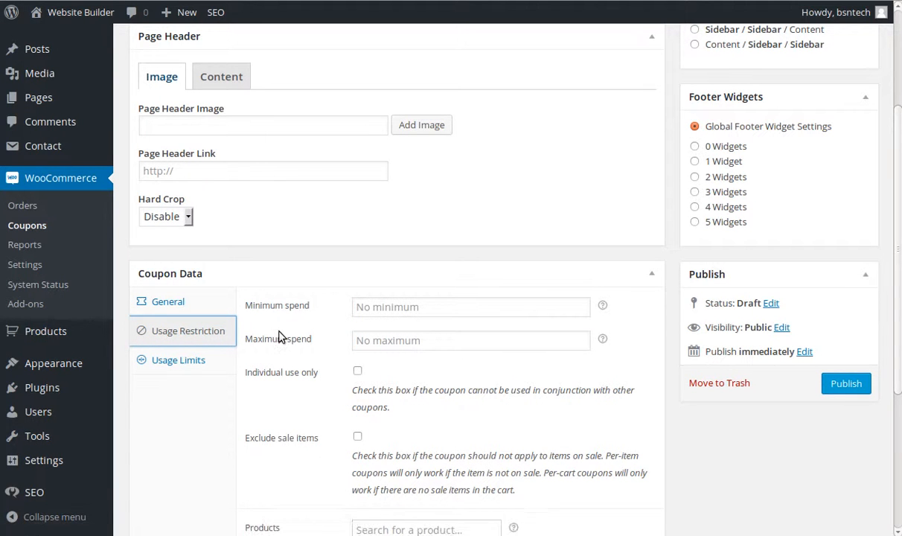
pyautogui.scroll(3, 324, 262)
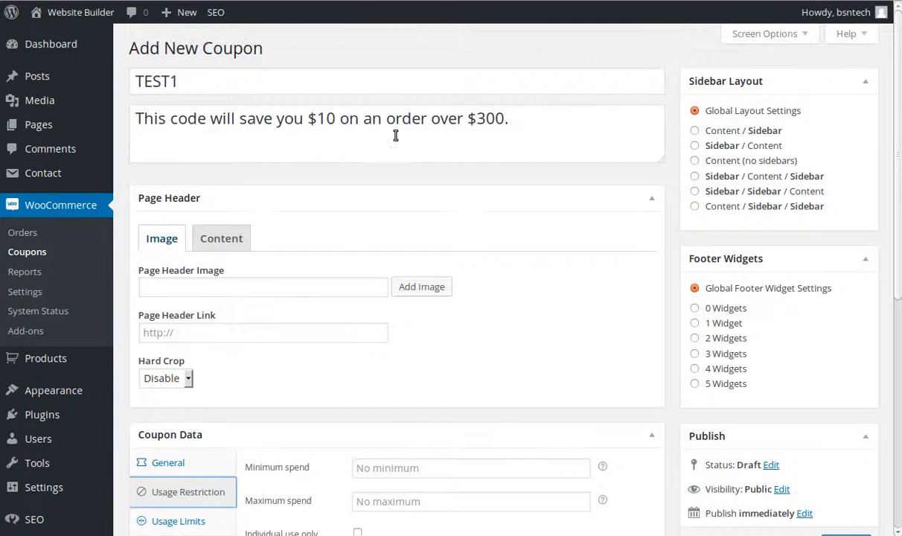
pyautogui.scroll(-1, 368, 133)
pyautogui.click(368, 385)
pyautogui.write('300.00')
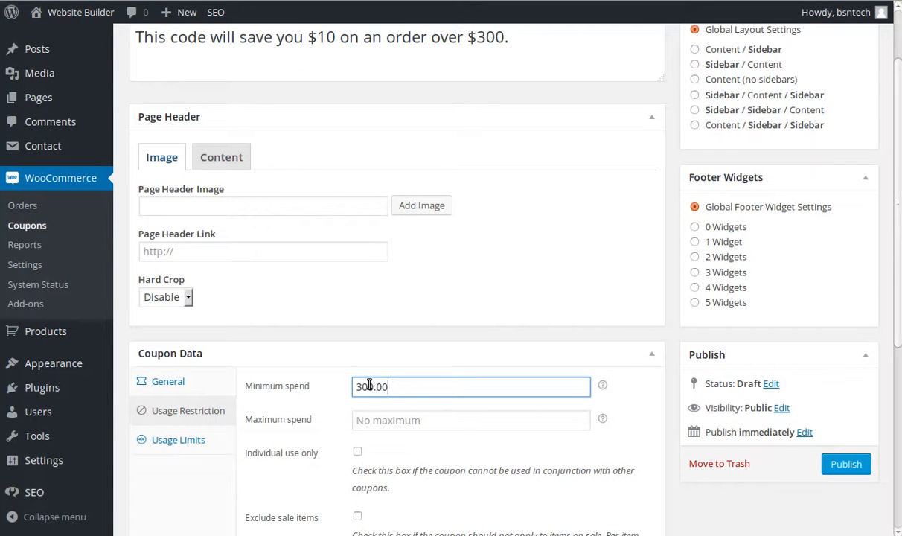
# - Review the coupon's other usage restrictions, covering individual use, sale items, products, categories and emails, as well as its usage limits
pyautogui.scroll(-1, 368, 383)
pyautogui.scroll(-1, 358, 388)
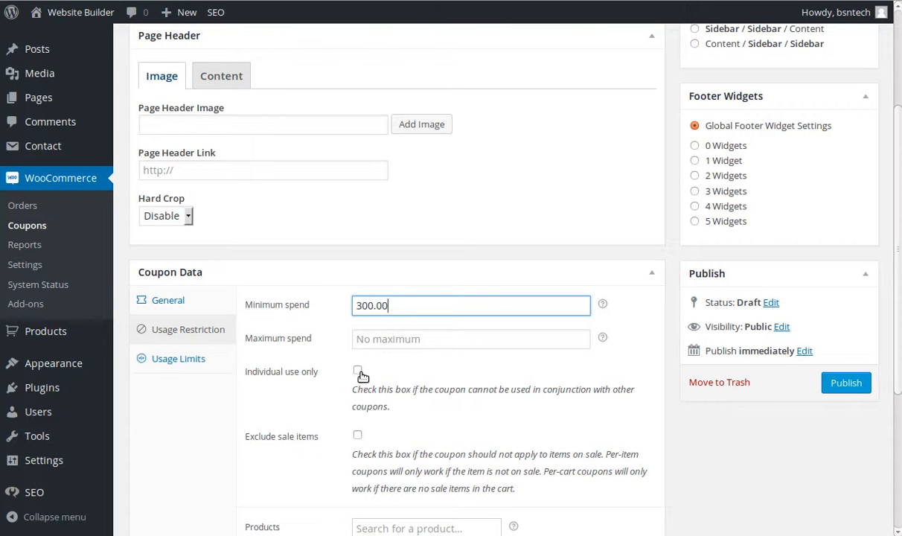
pyautogui.scroll(-1, 341, 411)
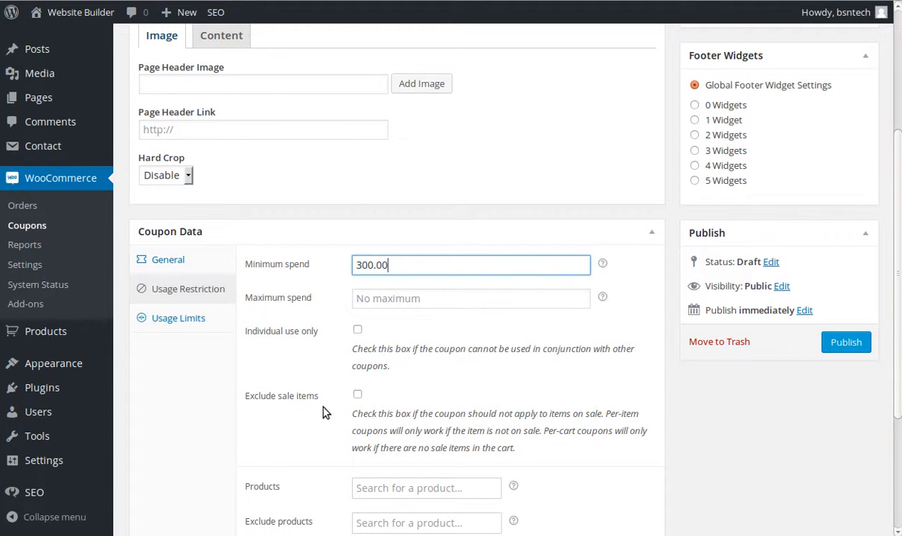
pyautogui.scroll(-2, 353, 400)
pyautogui.scroll(-1, 356, 399)
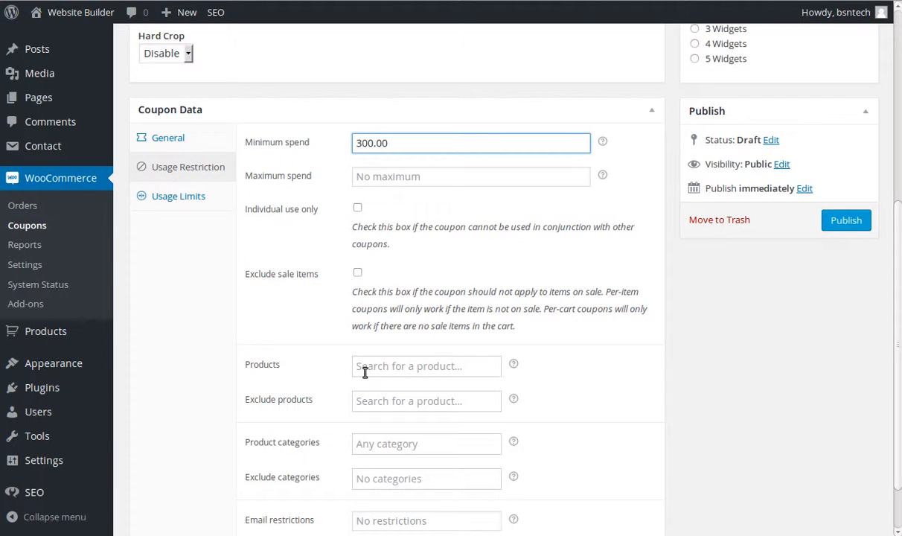
pyautogui.click(160, 140)
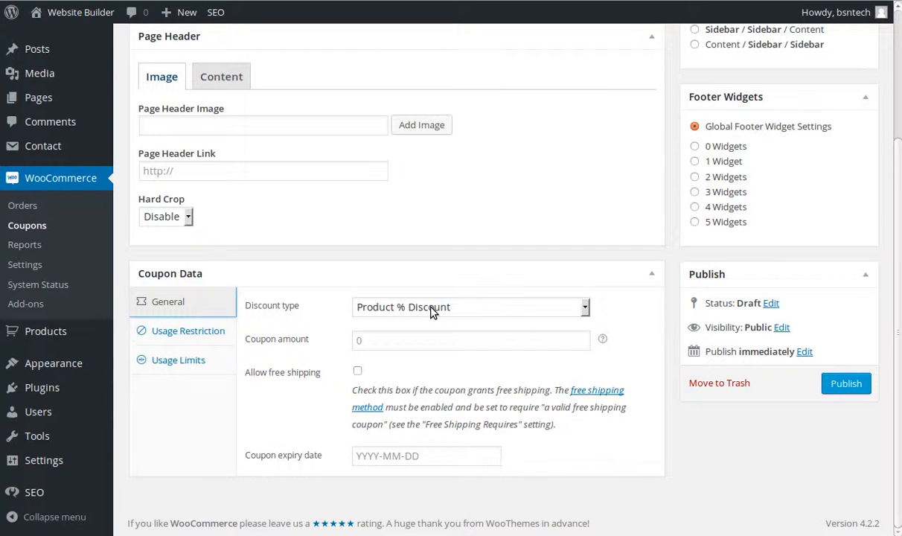
pyautogui.click(192, 330)
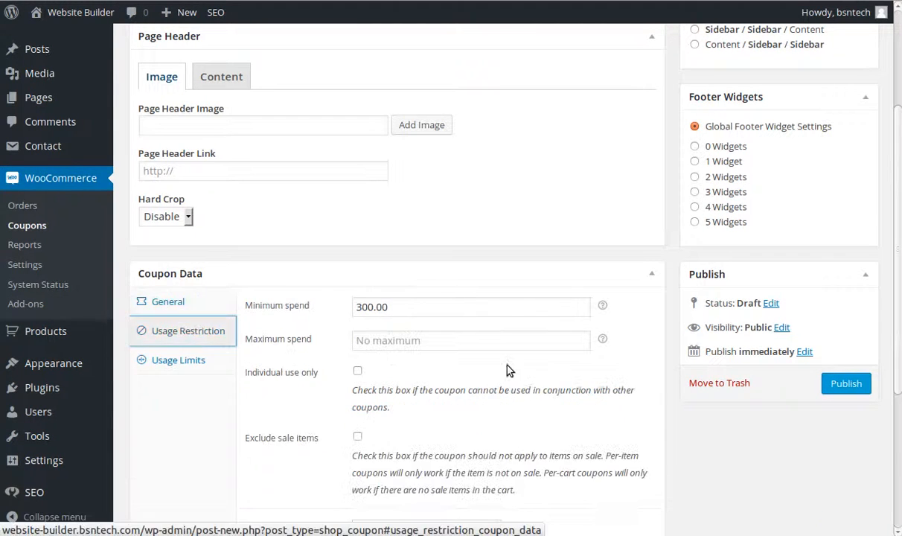
pyautogui.scroll(-5, 446, 357)
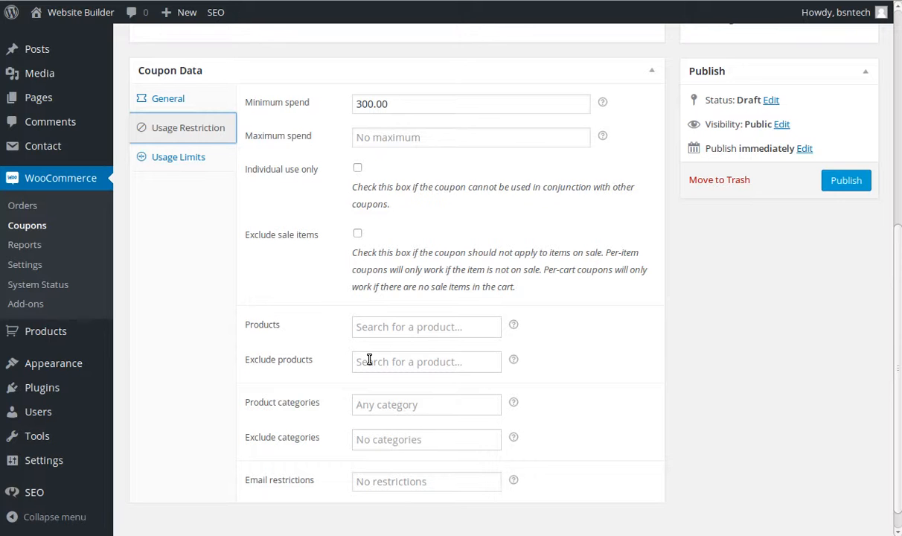
pyautogui.scroll(3, 374, 433)
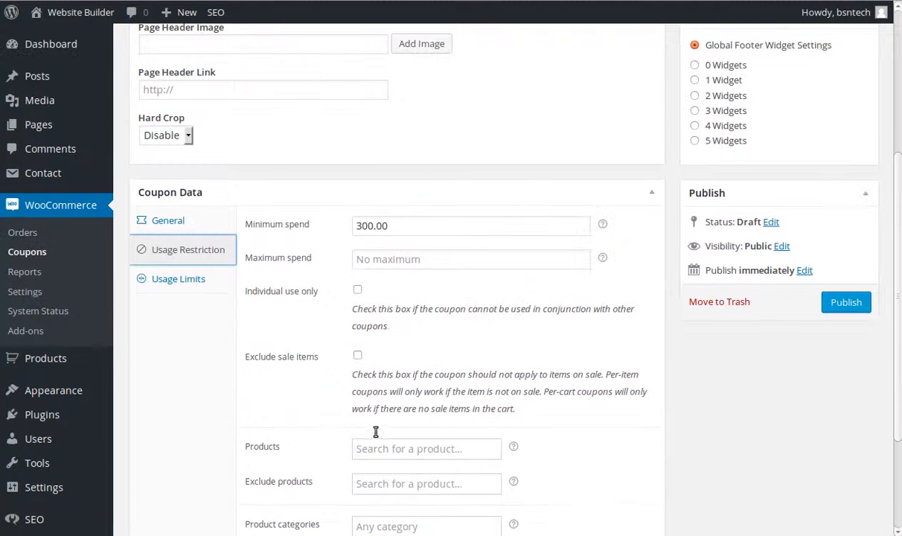
pyautogui.click(160, 278)
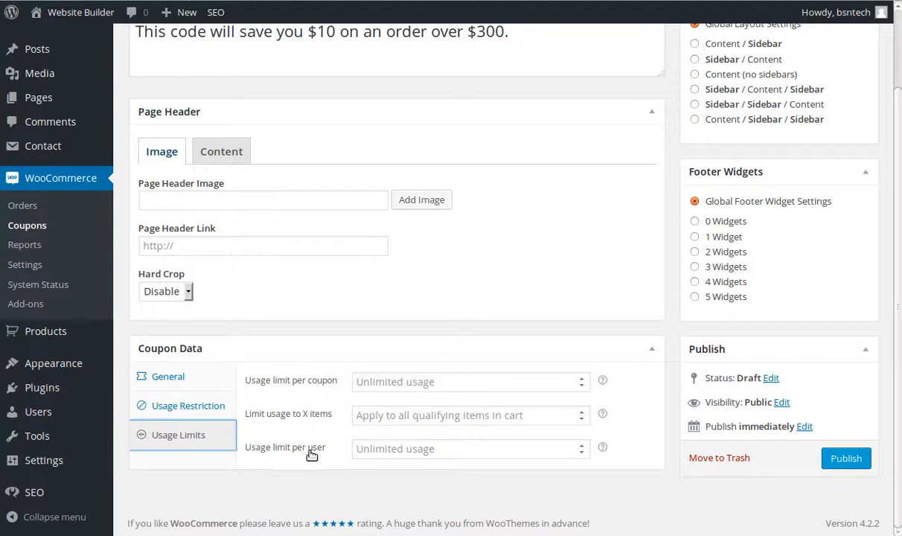
pyautogui.click(386, 455)
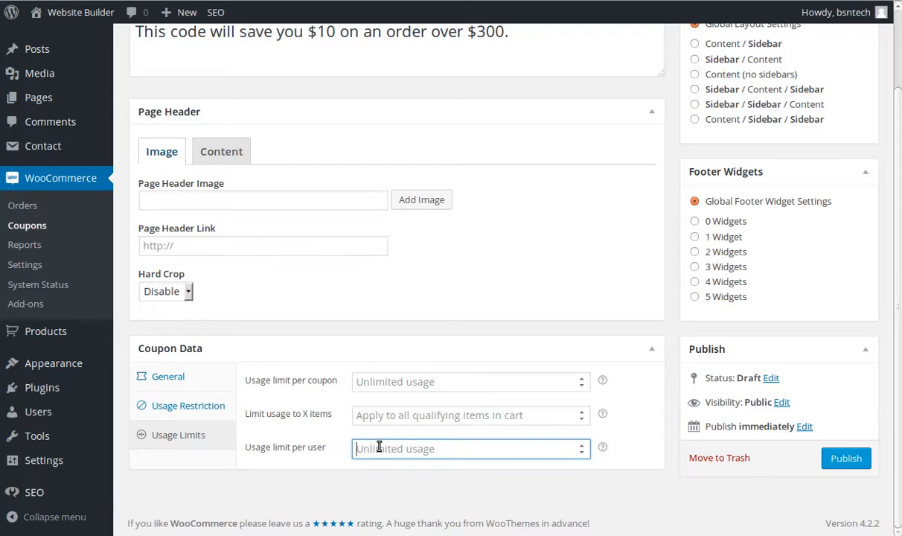
# - Set the coupon's discount type to Cart Discount and its amount to 10.00
pyautogui.click(179, 377)
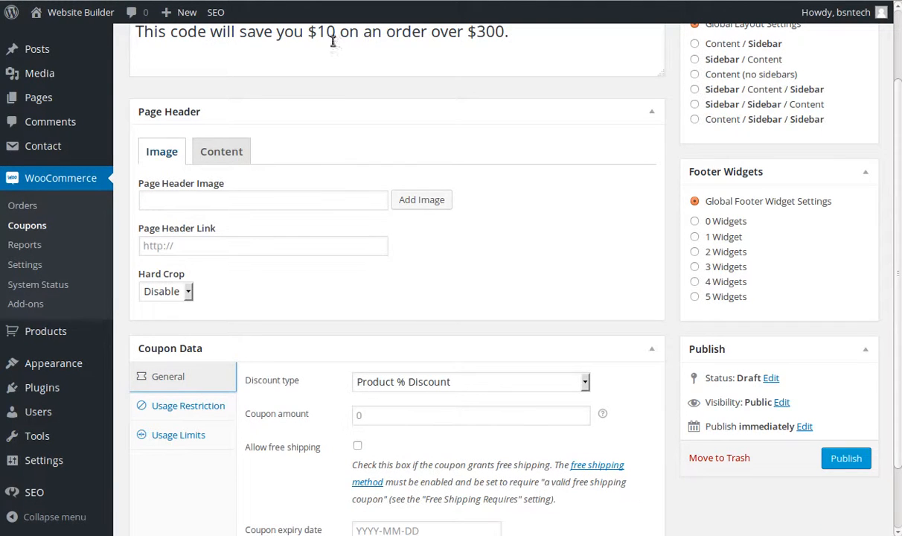
pyautogui.click(413, 381)
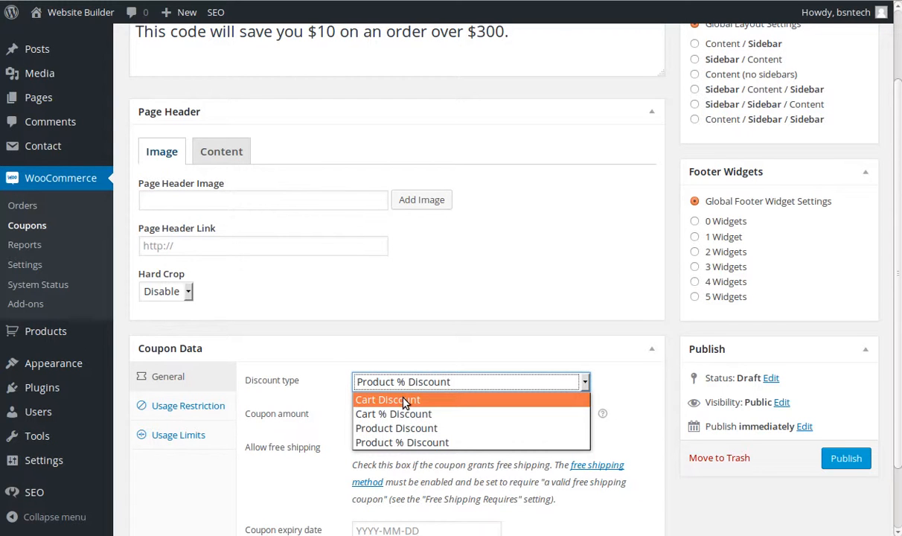
pyautogui.click(406, 401)
pyautogui.click(396, 413)
pyautogui.write('10.00')
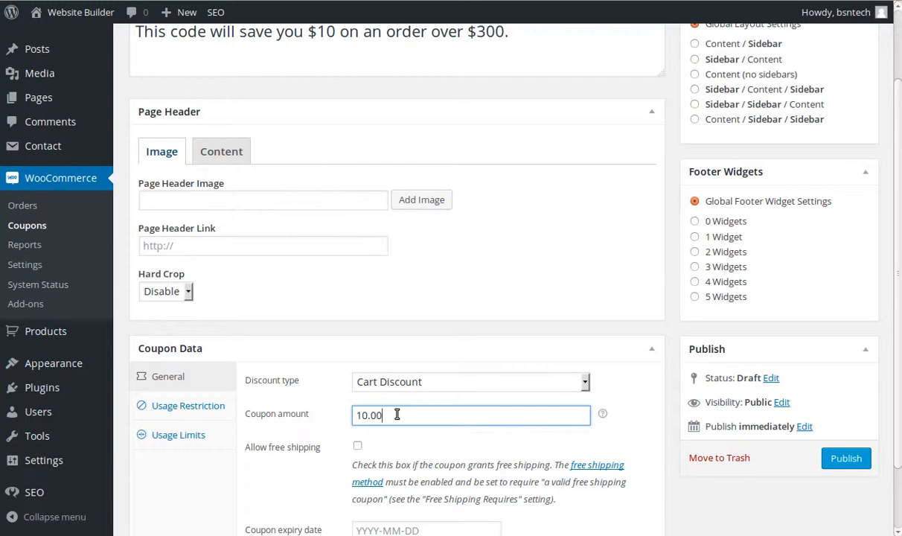
pyautogui.scroll(-1, 430, 378)
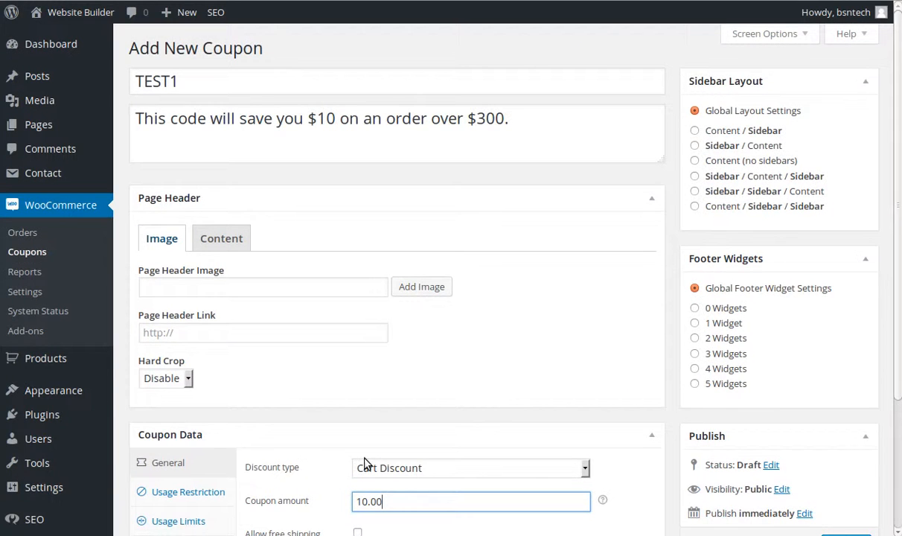
pyautogui.scroll(-1, 476, 370)
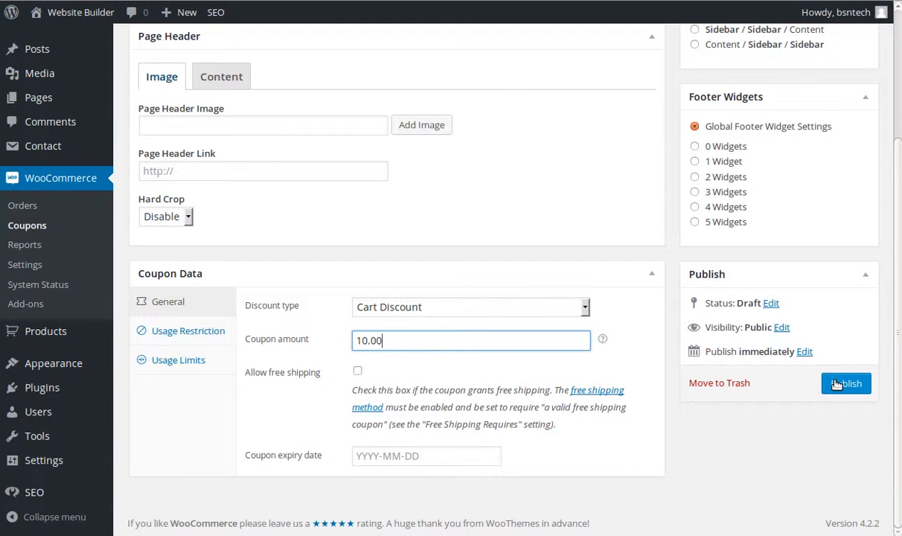